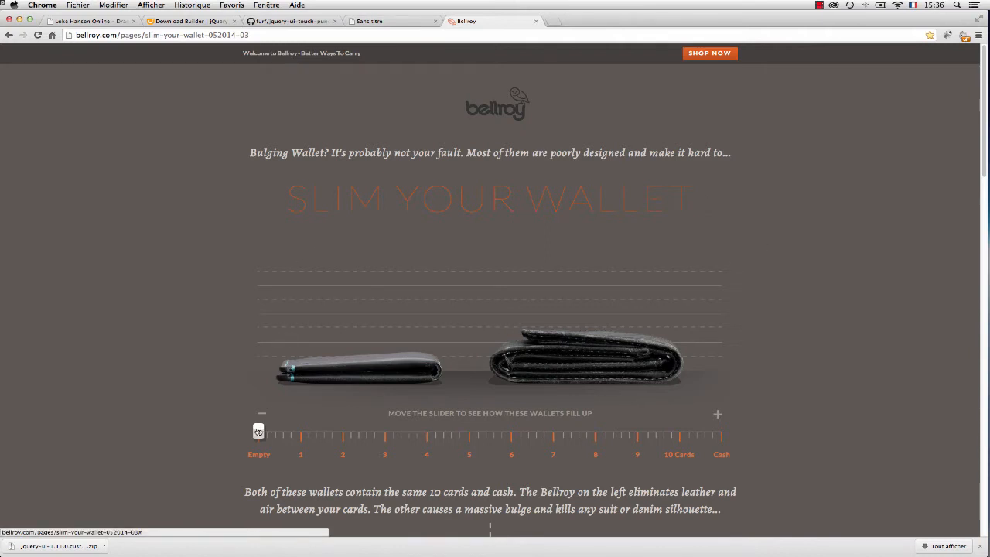
Step: Test the wallet slider on the Bellroy page from Empty to Cash, and test the cursor in the curseur.html preview
drag(260, 432, 723, 445)
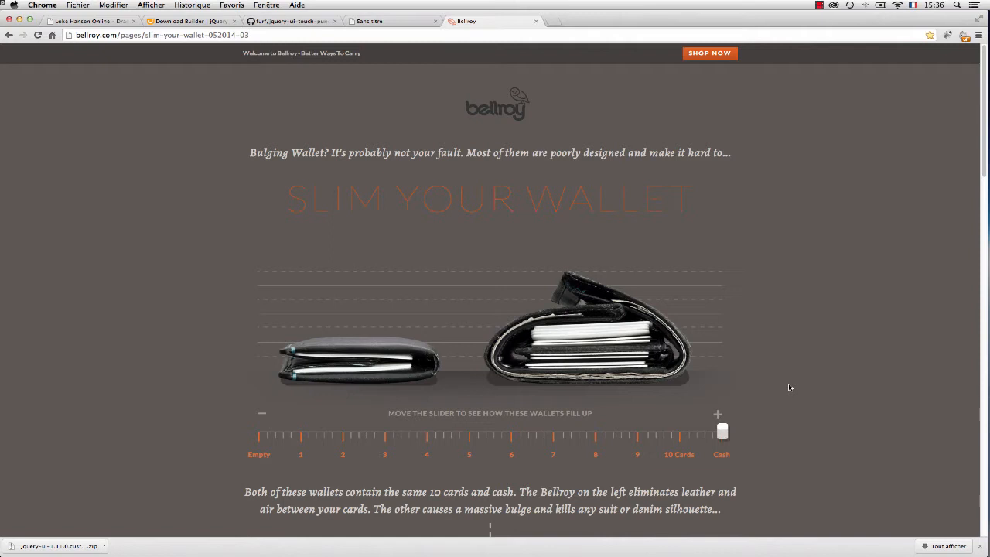
click(360, 22)
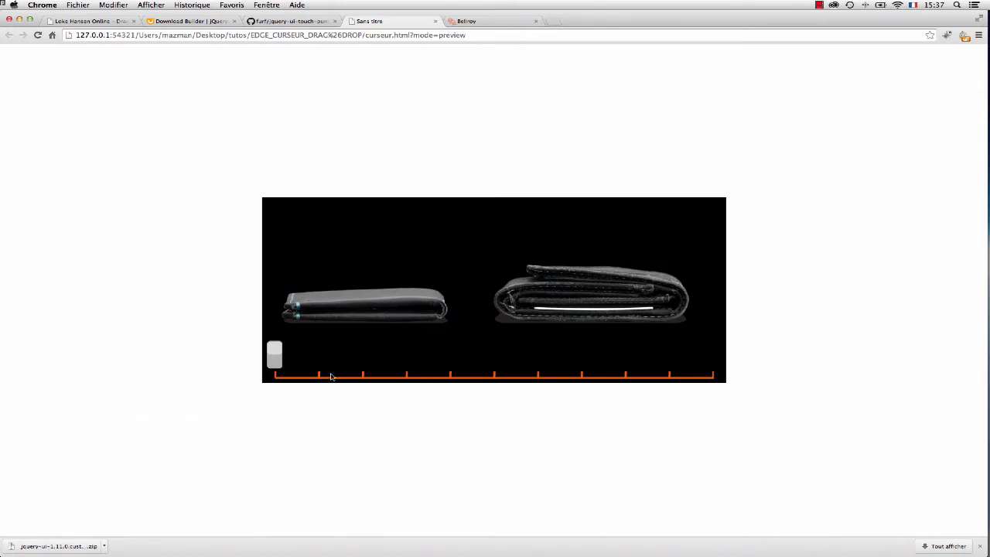
drag(275, 354, 712, 361)
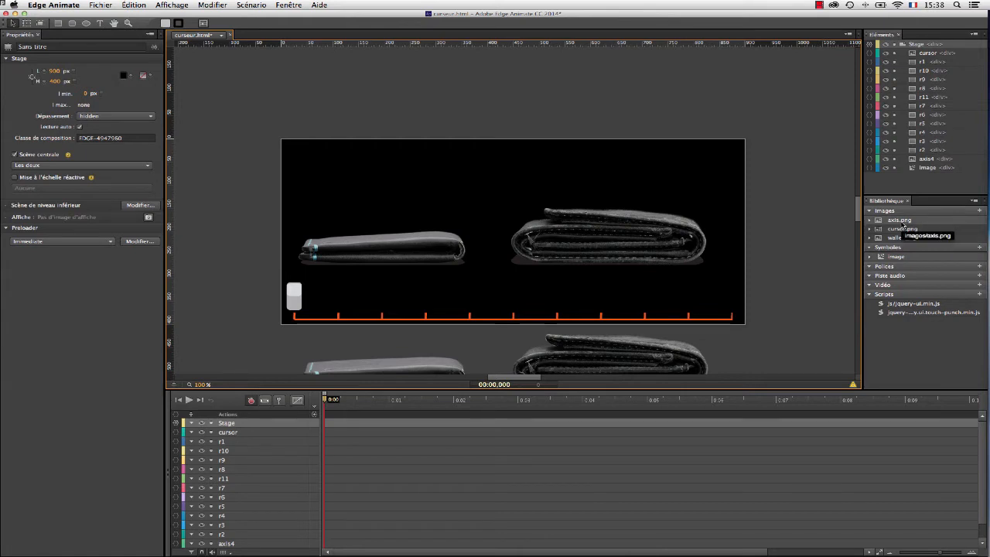
Step: Examine the graduated axis and cursor elements on the stage, and preview cursor.png and wallet.png in the library
click(727, 314)
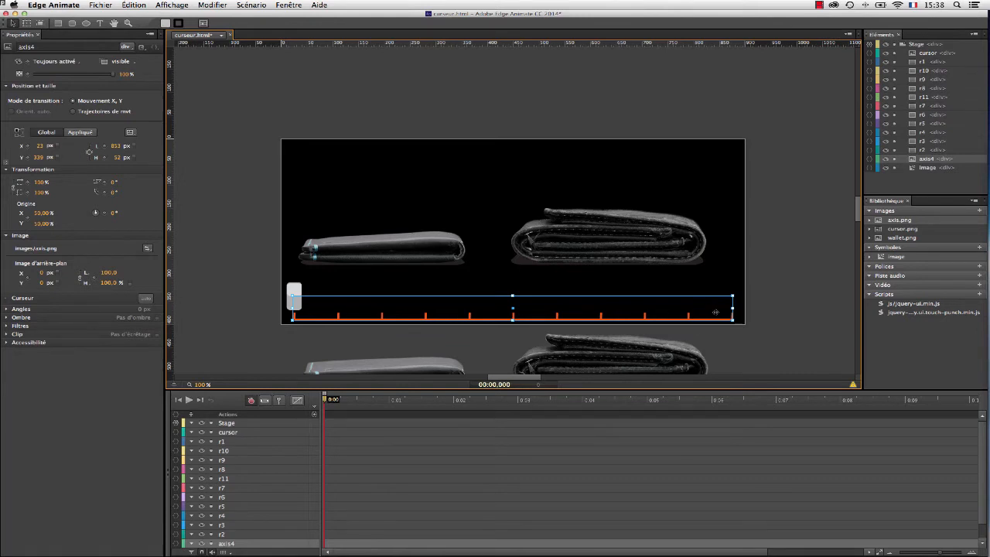
click(903, 230)
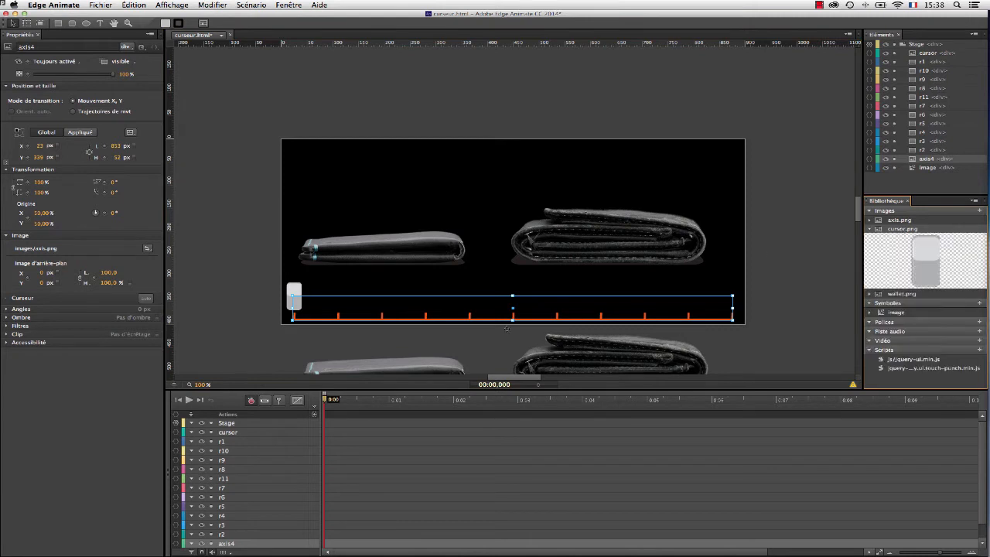
click(292, 289)
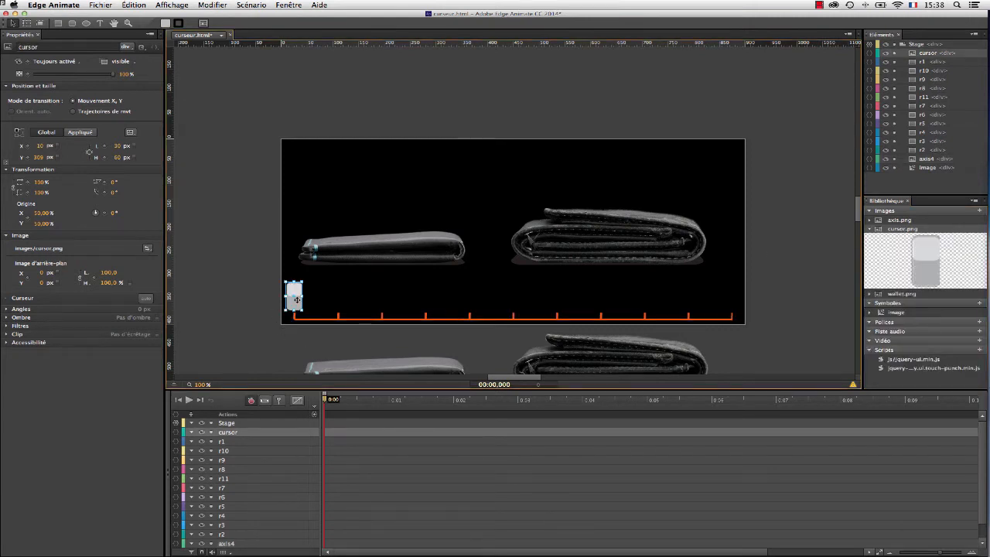
click(901, 294)
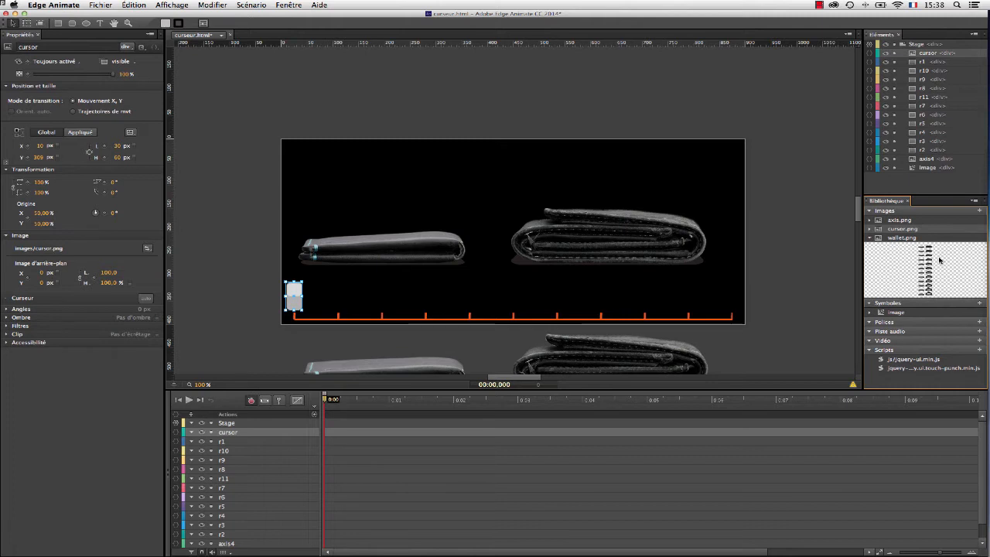
click(869, 239)
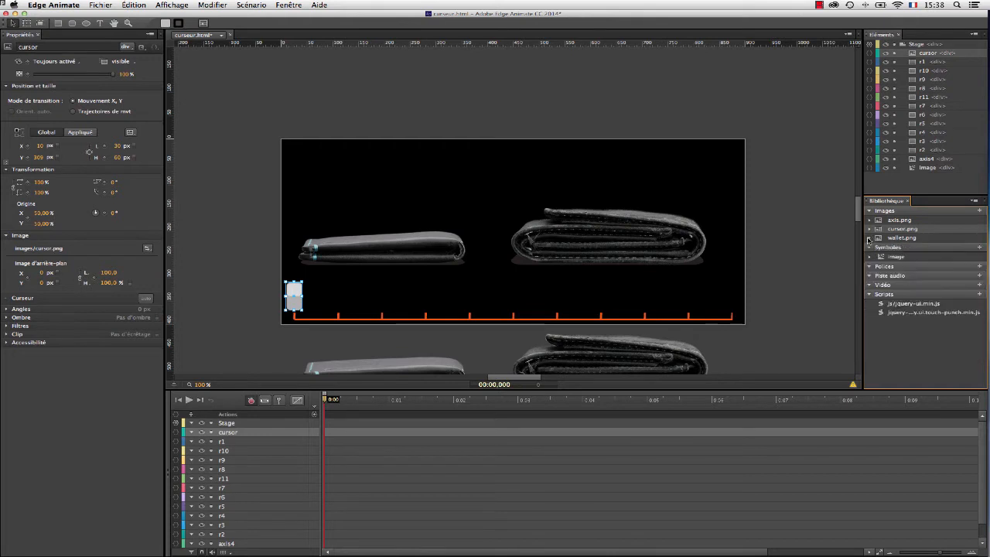
Step: Select the wallet symbol instance on the stage and check the preview of the image symbol in the library
click(561, 242)
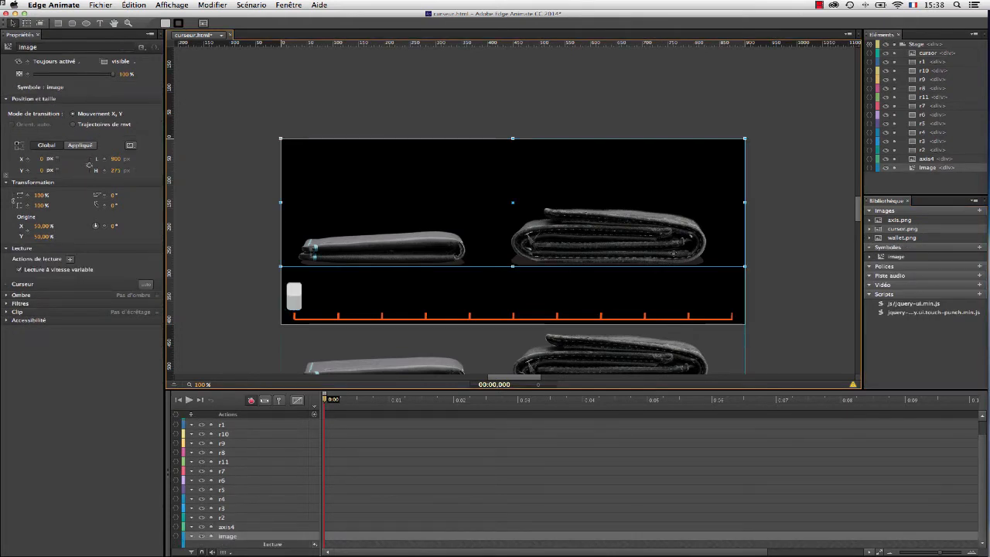
click(869, 211)
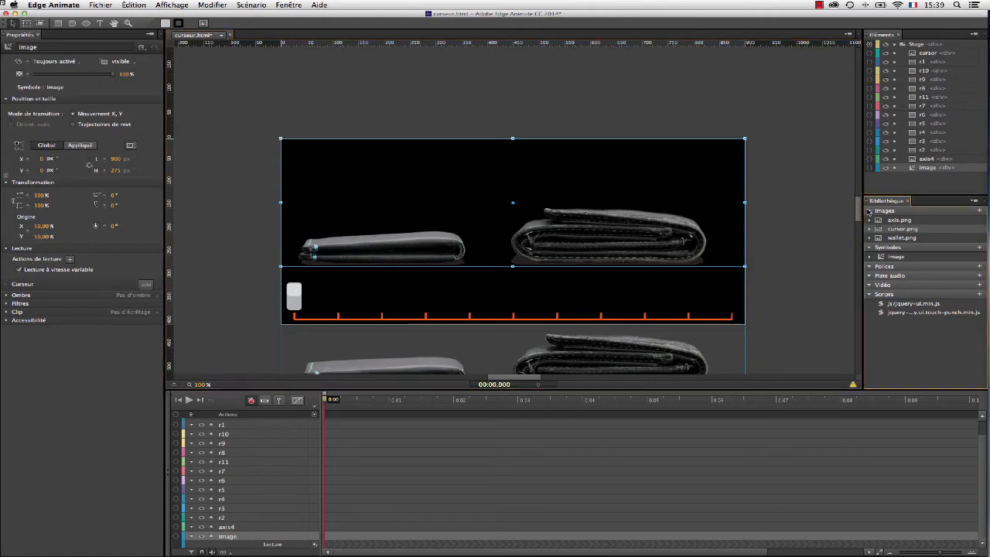
click(869, 210)
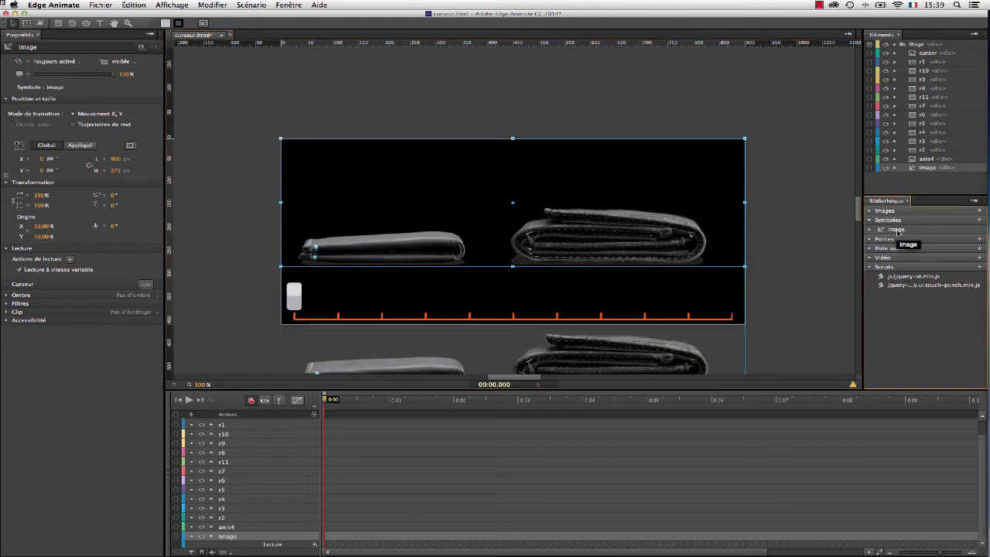
click(869, 231)
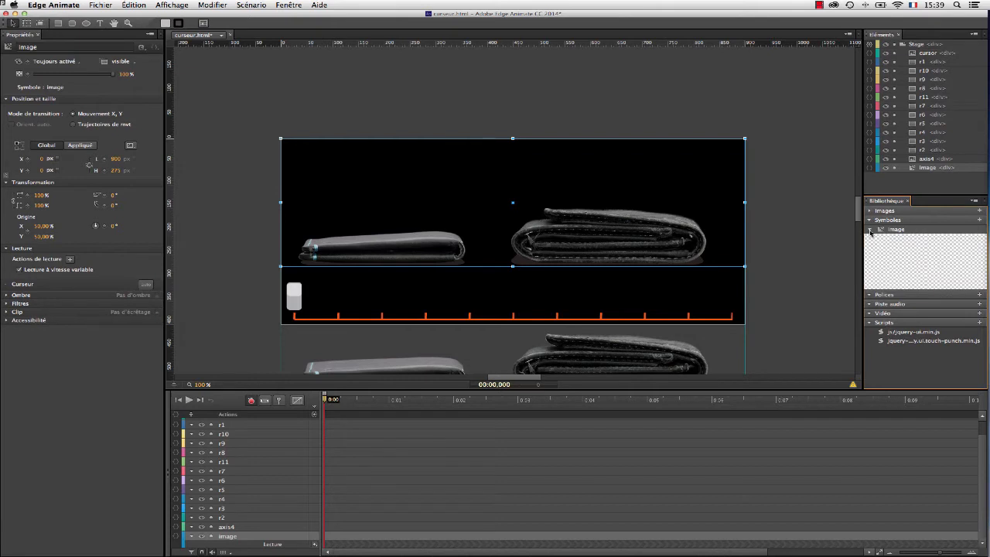
click(870, 230)
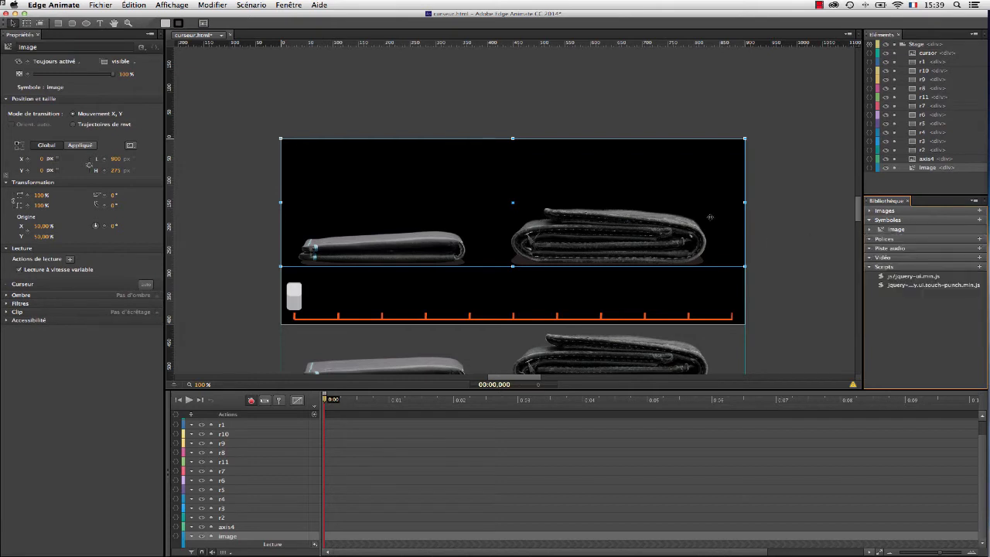
Step: Open the image symbol for editing and inspect its wallet3 element and the symbol's own stage properties
double_click(628, 224)
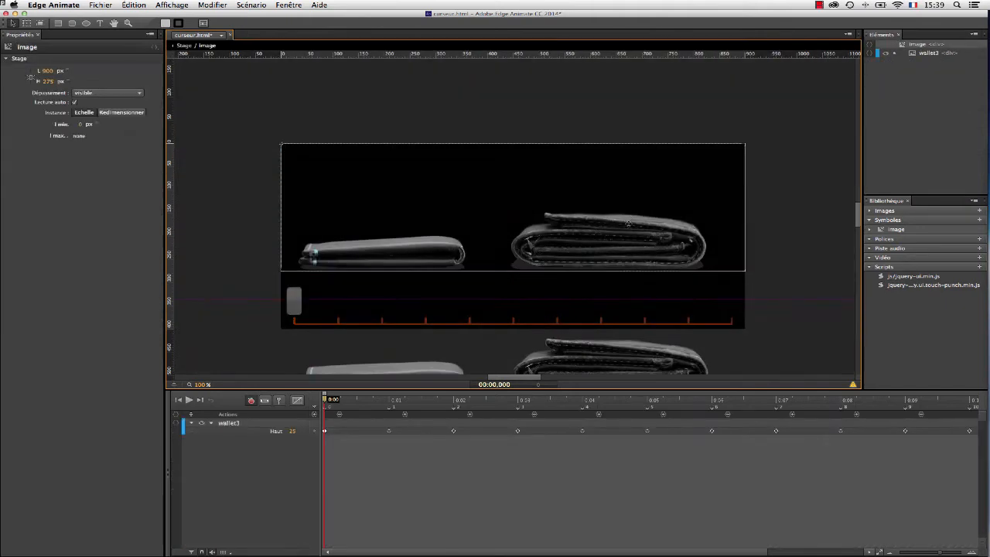
click(560, 205)
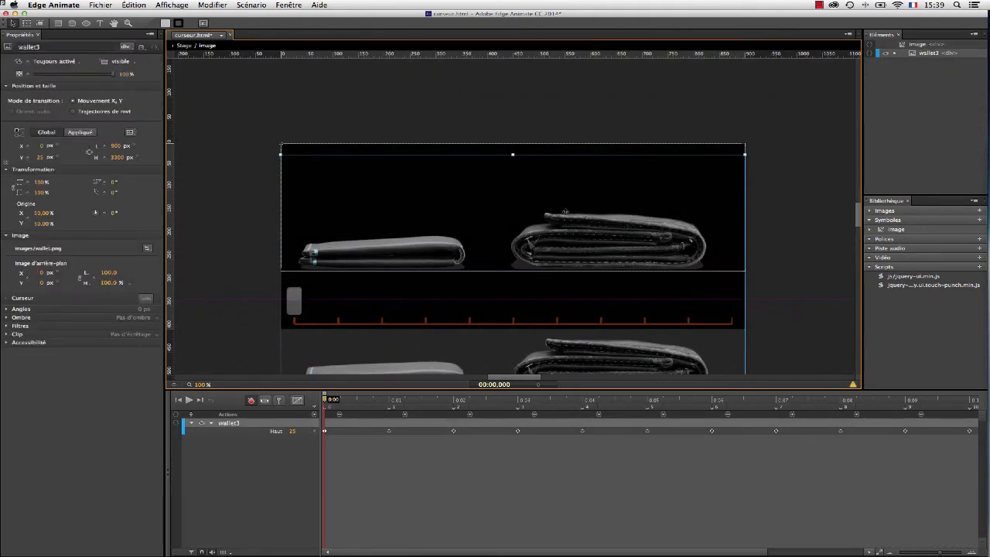
click(918, 45)
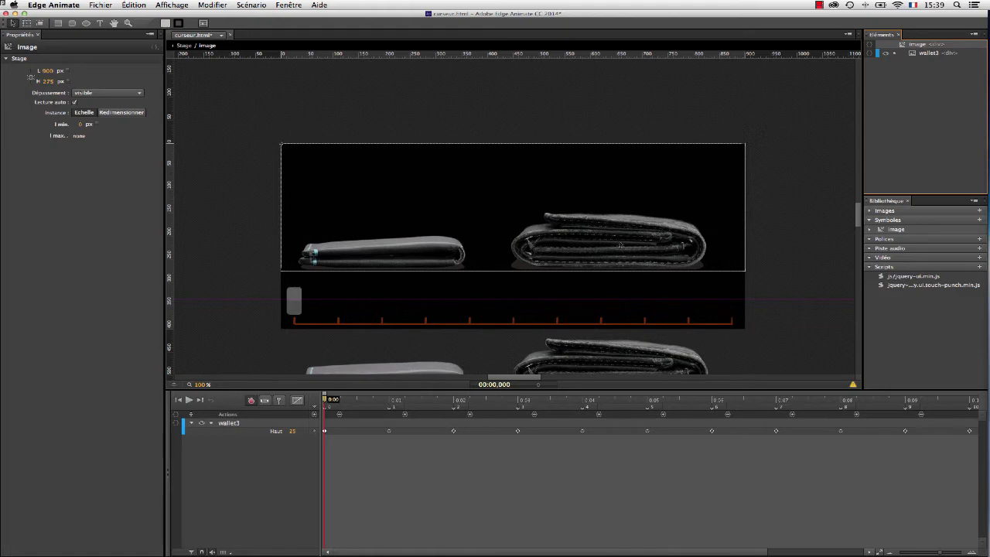
click(405, 290)
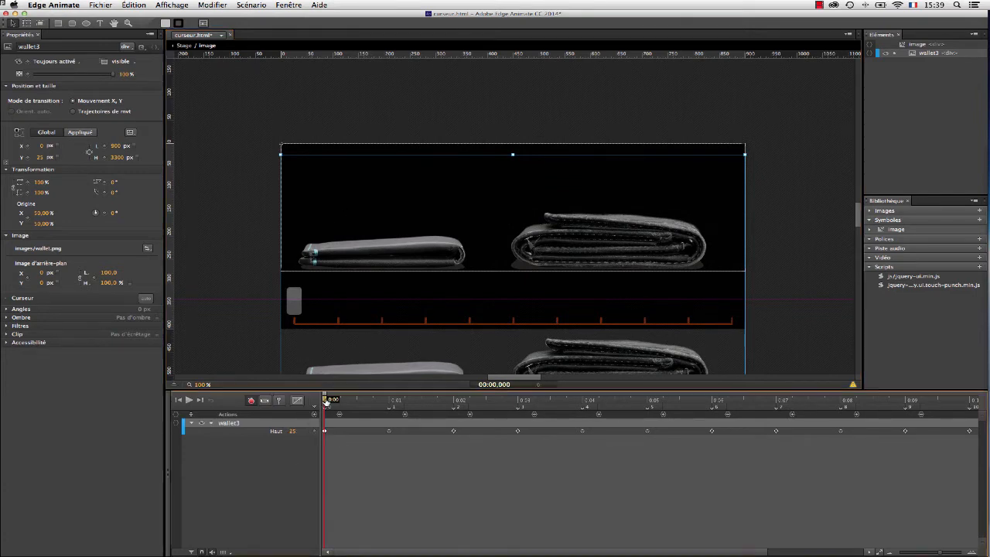
Step: Scrub the symbol's timeline through the wallet3 keyframes up to about 5 seconds, and return to the start
drag(326, 400, 391, 400)
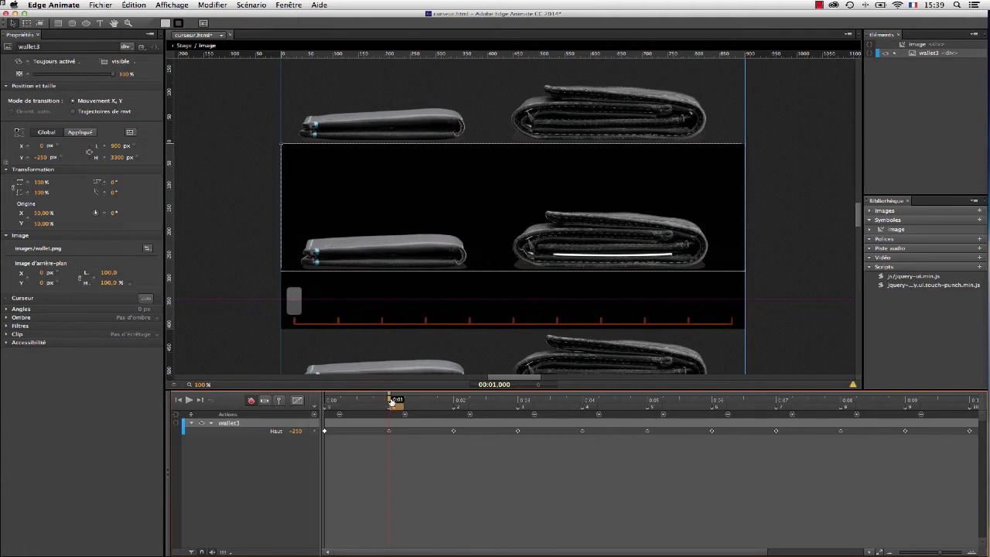
drag(393, 401, 650, 408)
click(328, 400)
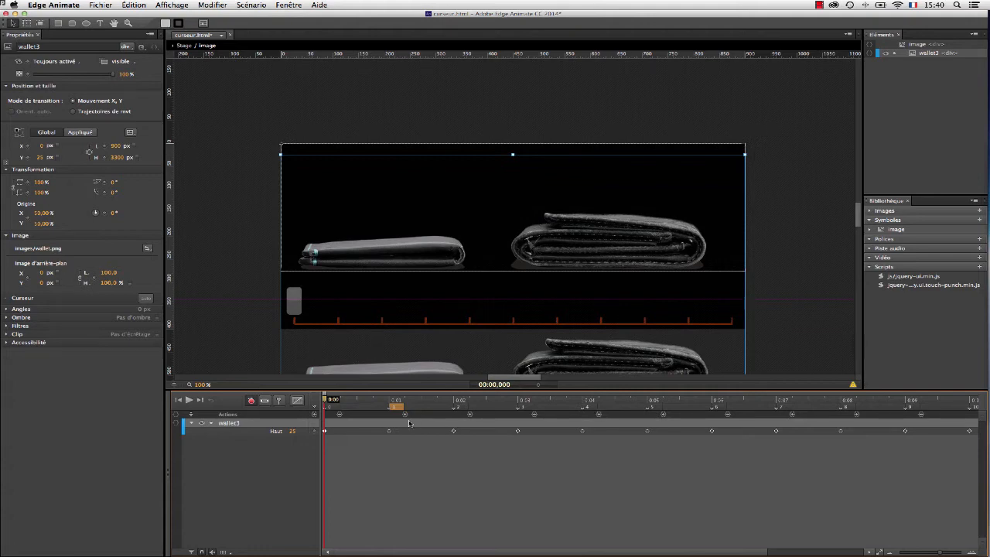
Step: Review the code of the first timeline trigger, and scrub to the second trigger at 1.25 s and back to 0
double_click(338, 414)
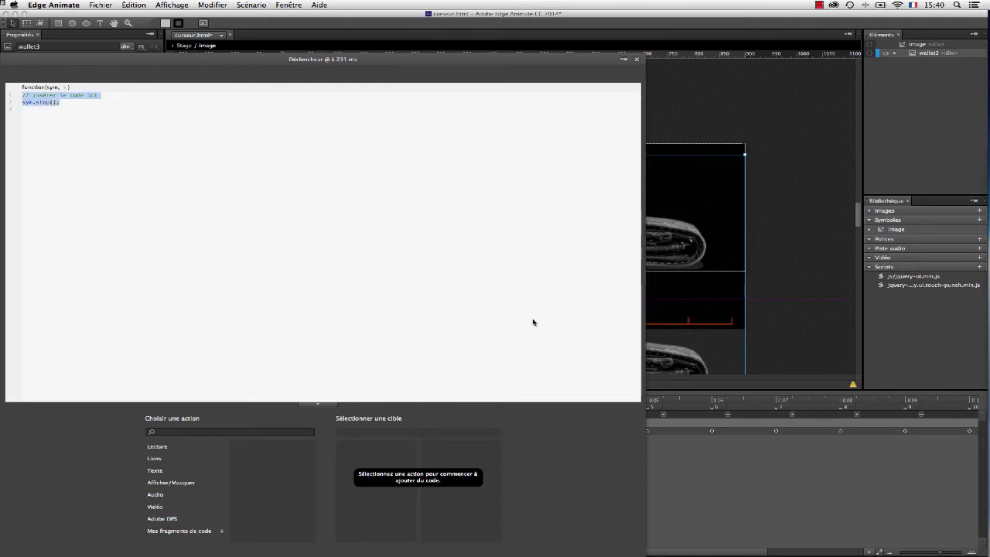
click(636, 59)
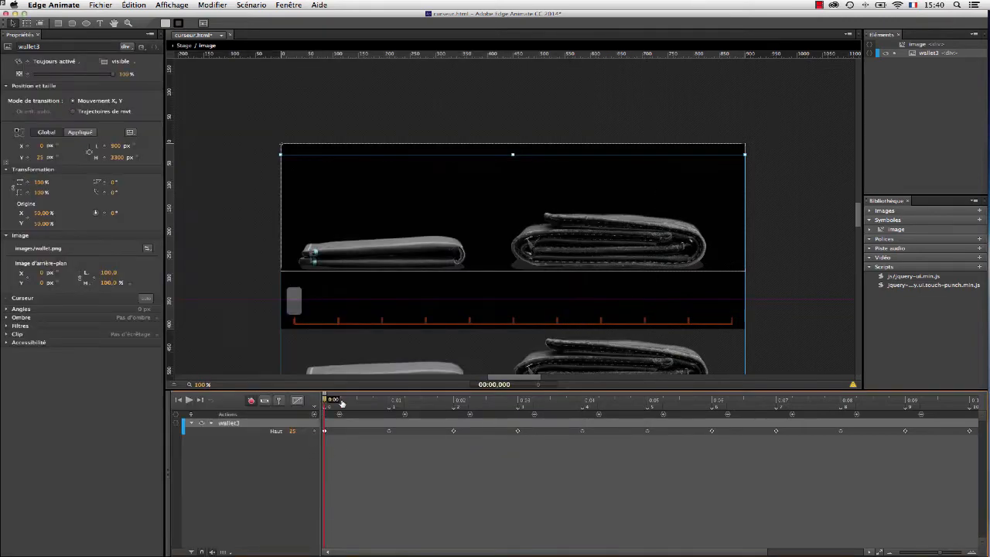
mouse_move(325, 400)
mouse_down()
mouse_move(384, 411)
mouse_move(719, 412)
mouse_move(317, 408)
mouse_up()
drag(327, 400, 405, 402)
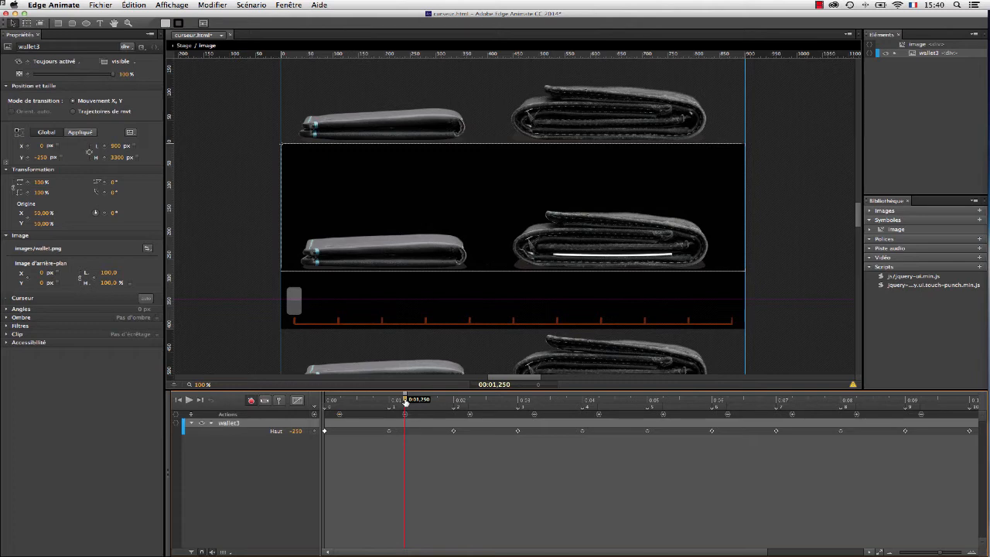
drag(405, 402, 312, 406)
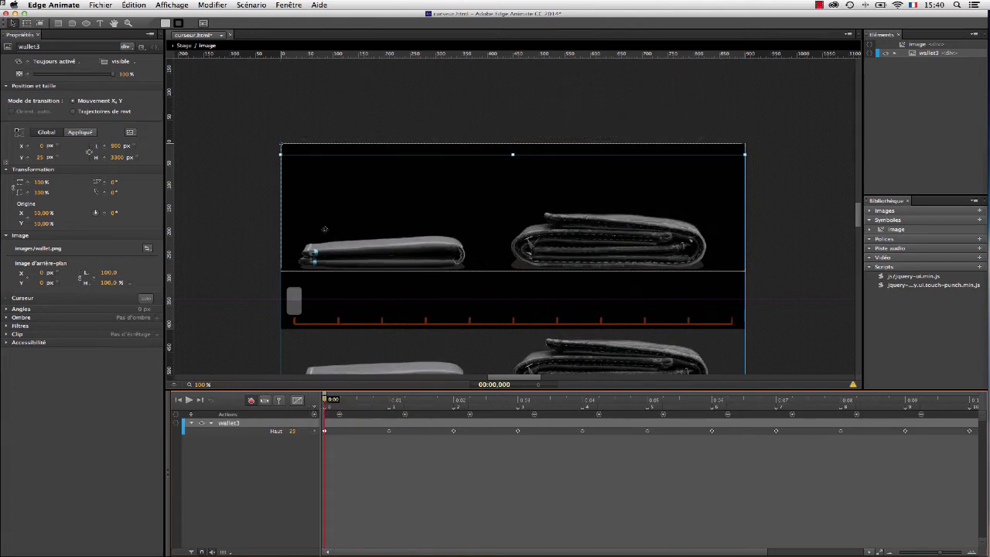
Step: Set the image symbol's overflow to hidden and scrub its timeline to check the masked wallet animation
click(915, 44)
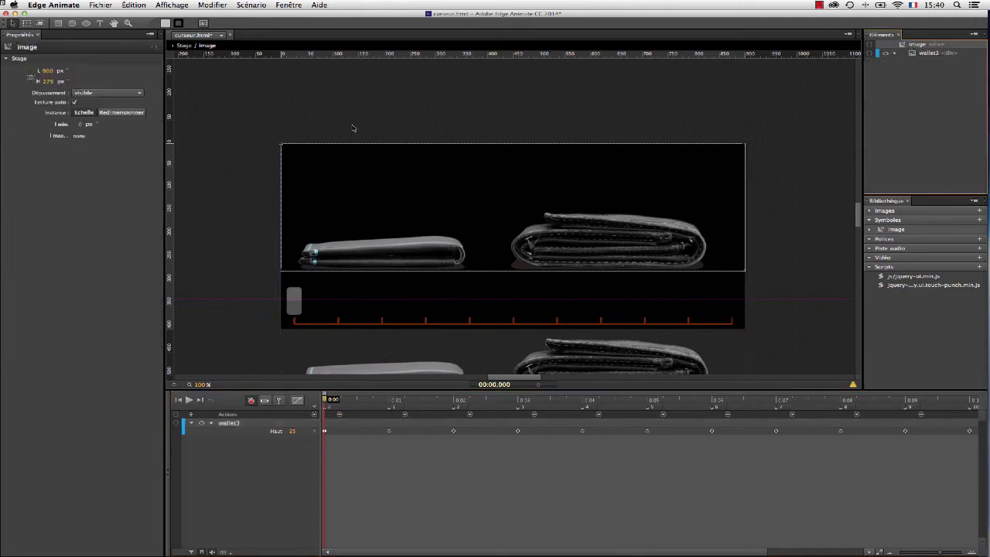
click(106, 94)
click(94, 111)
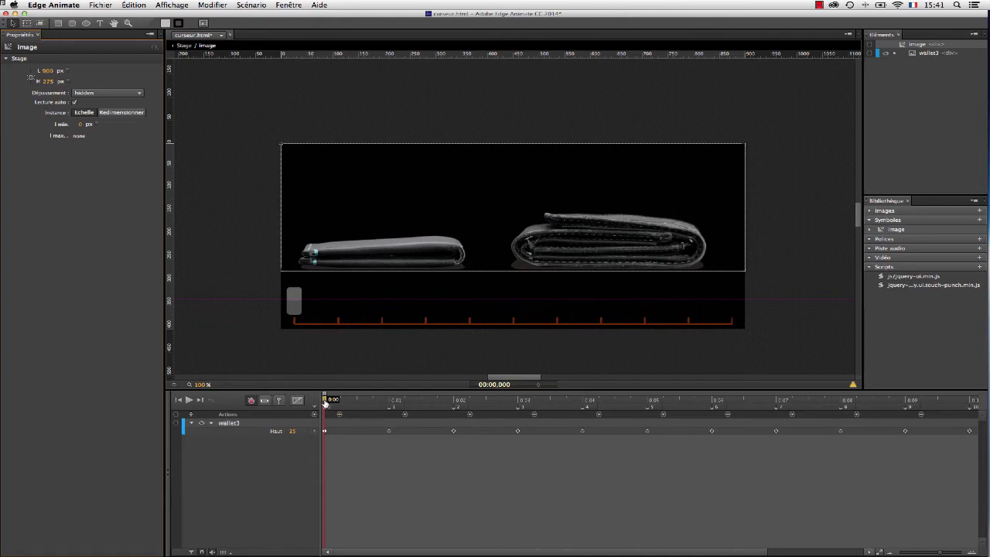
drag(329, 402, 302, 413)
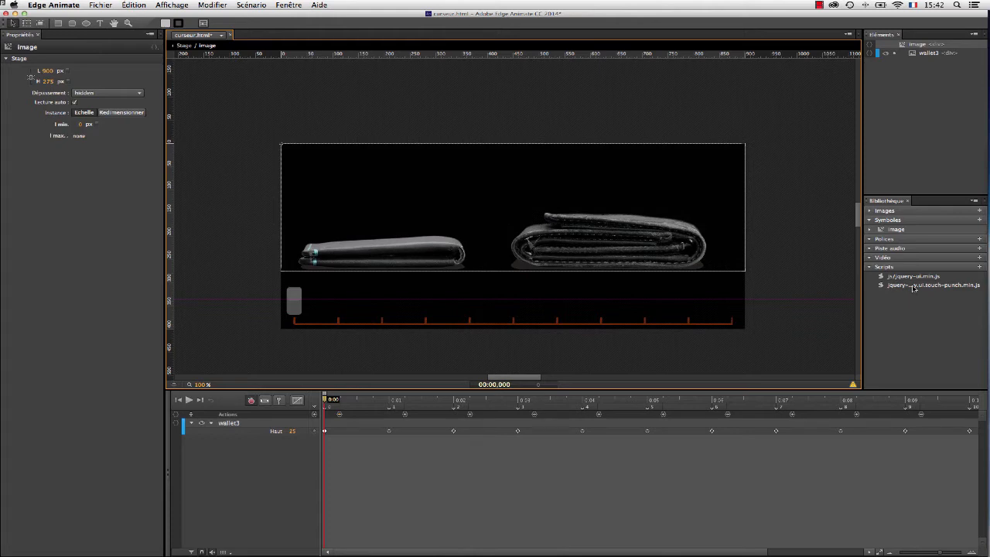
Step: Switch to Chrome and review the jQuery UI Download Builder's versions, components and download option
key(super+Tab)
key(super+Tab)
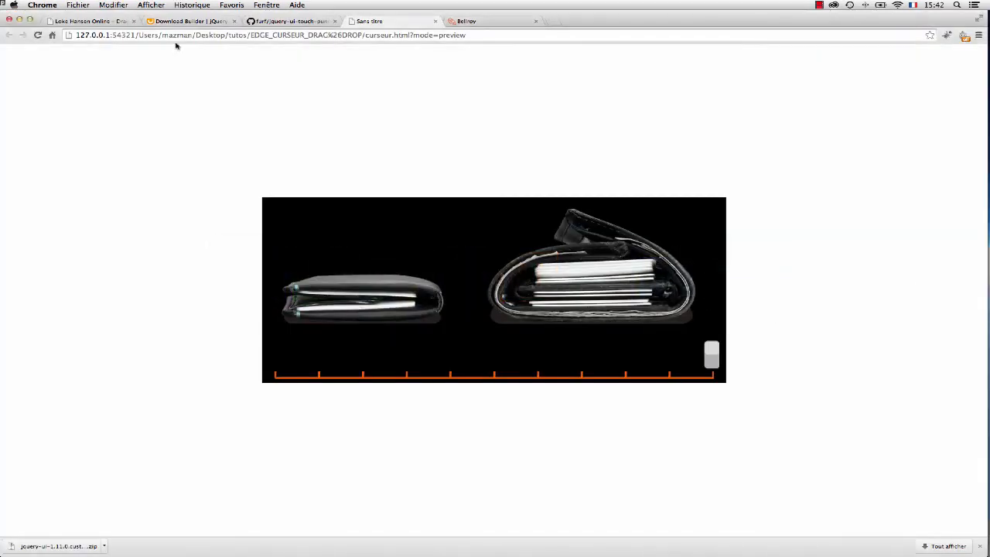
click(186, 23)
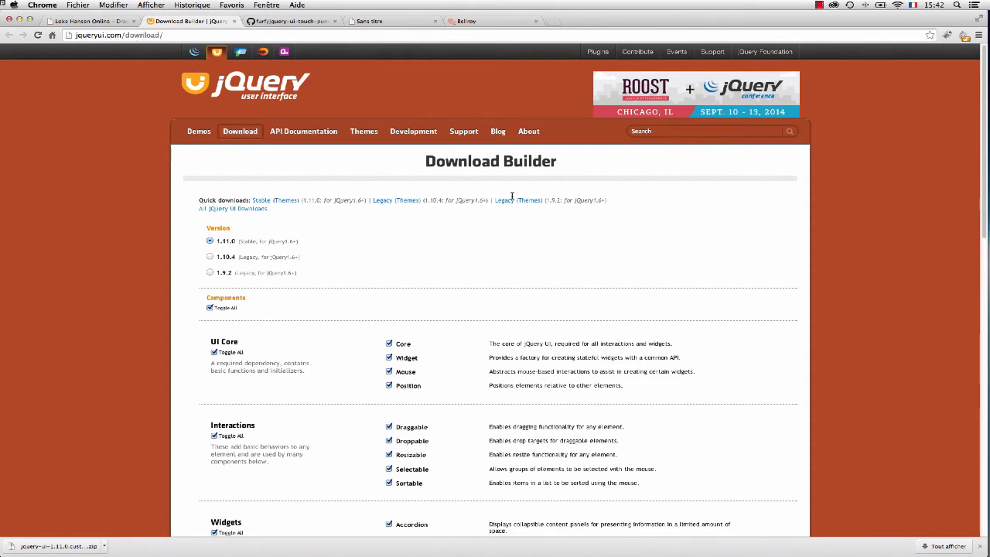
scroll(704, 293, down, 3)
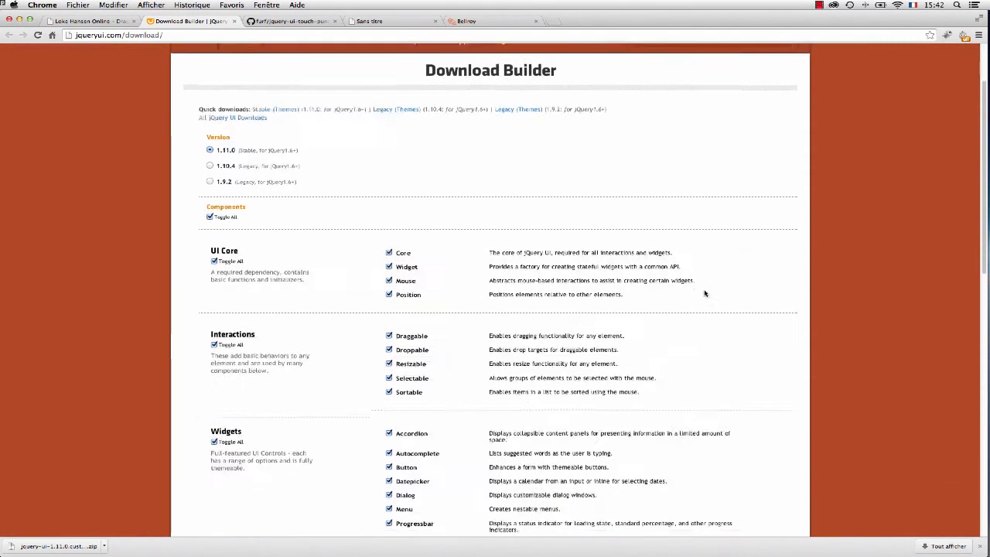
scroll(705, 293, down, 2)
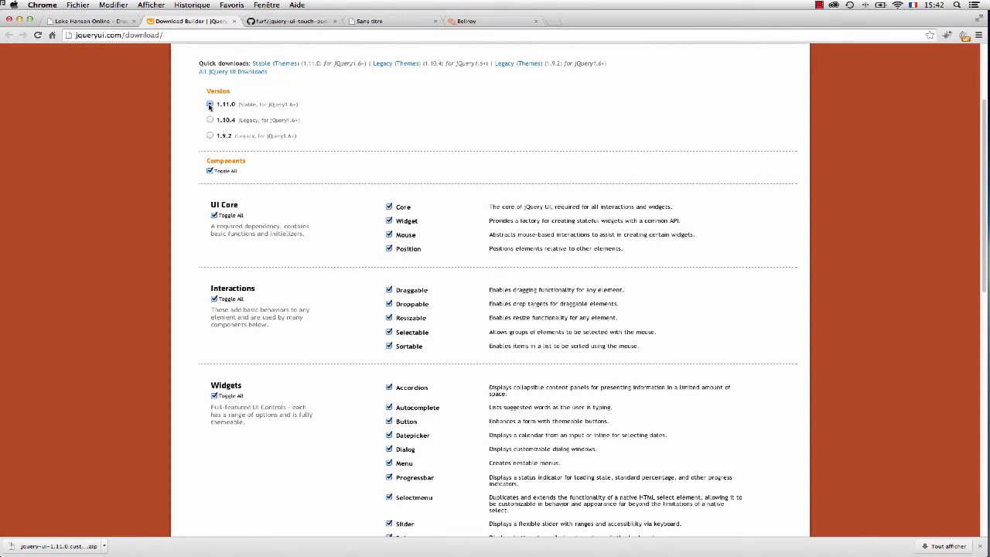
scroll(327, 191, down, 6)
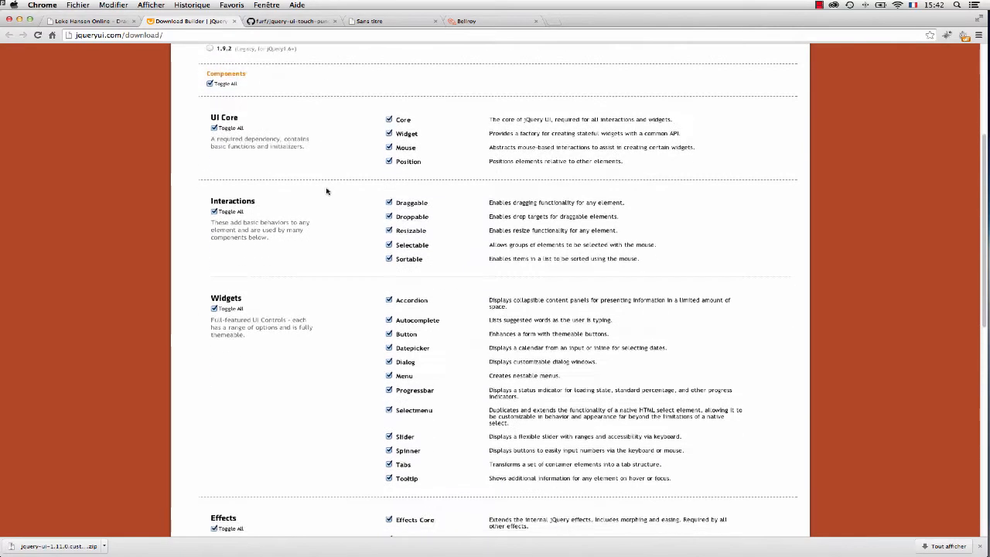
scroll(328, 191, down, 9)
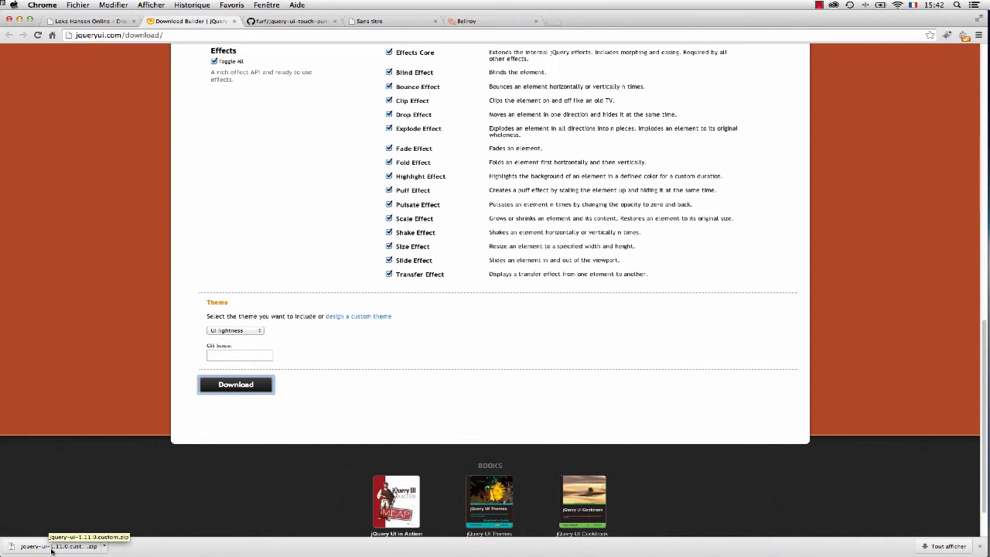
Step: Switch to Edge Animate and review how to add a JS file from disk, cancelling without importing one
key(super+Tab)
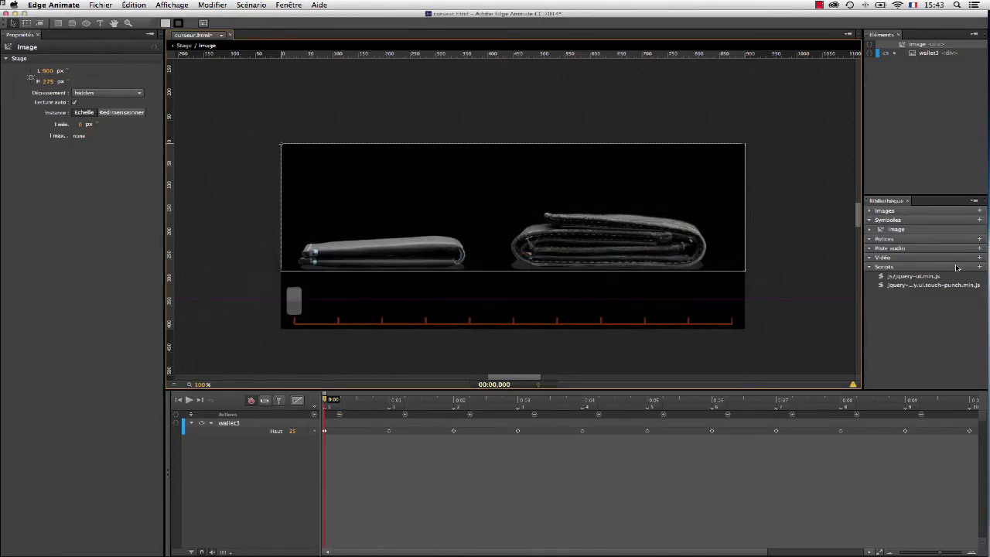
click(979, 266)
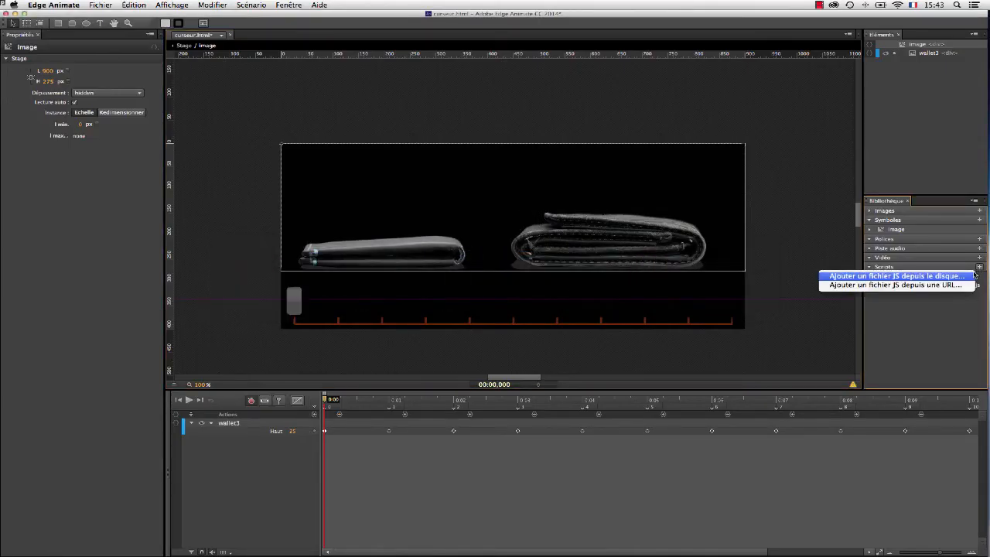
click(969, 276)
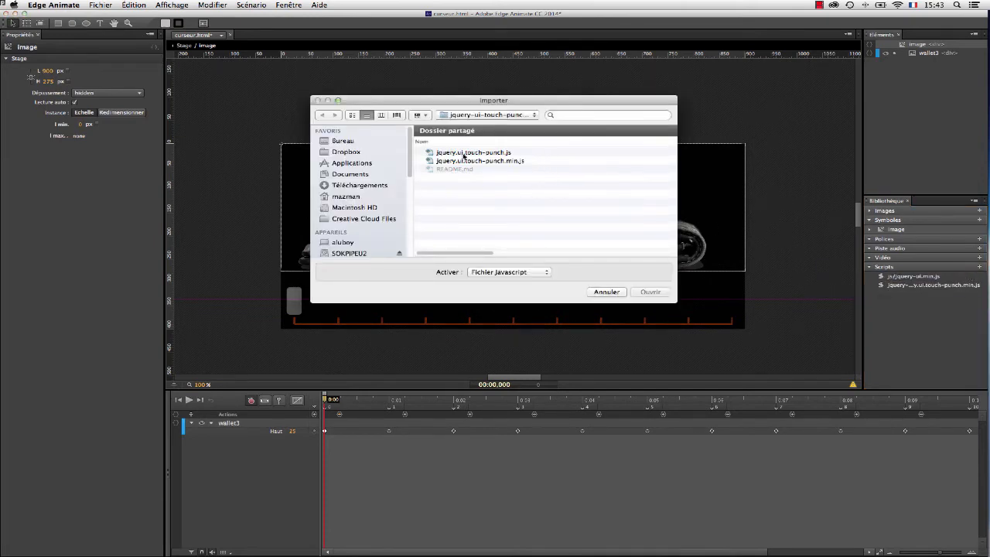
click(486, 115)
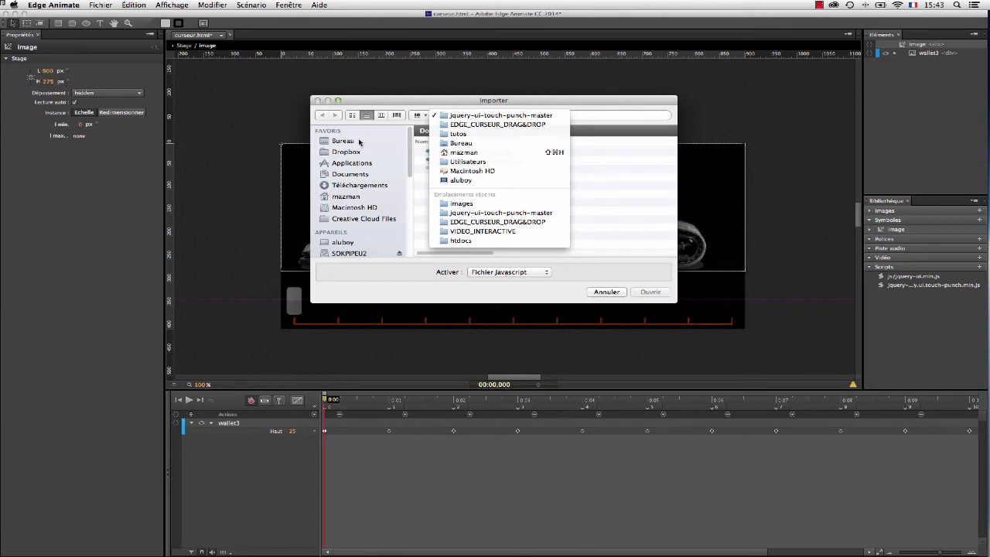
key(Escape)
key(Escape)
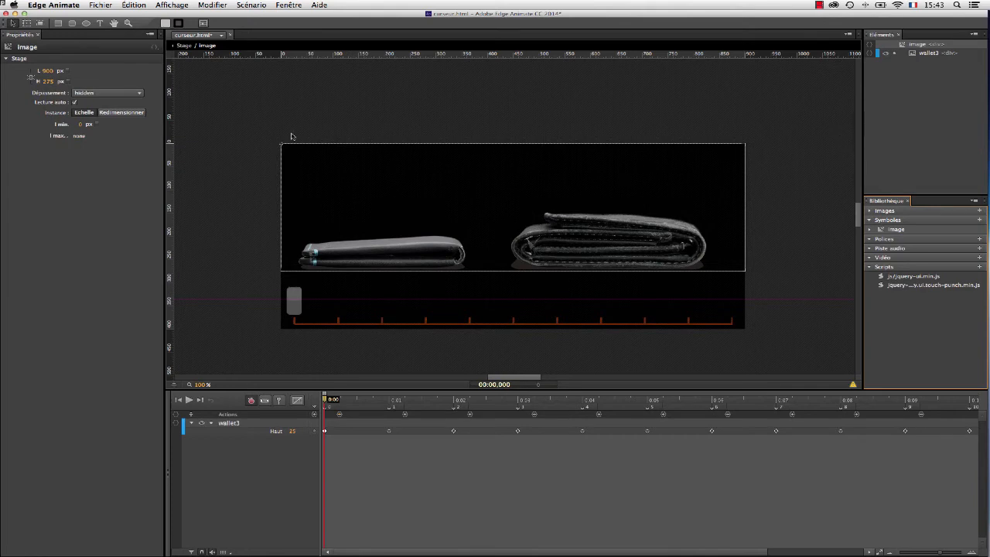
Step: Return to the Stage and examine the yepnope block in its creationComplete code that loads the jQuery UI and Touch Punch scripts
scroll(187, 50, down, 1)
click(184, 46)
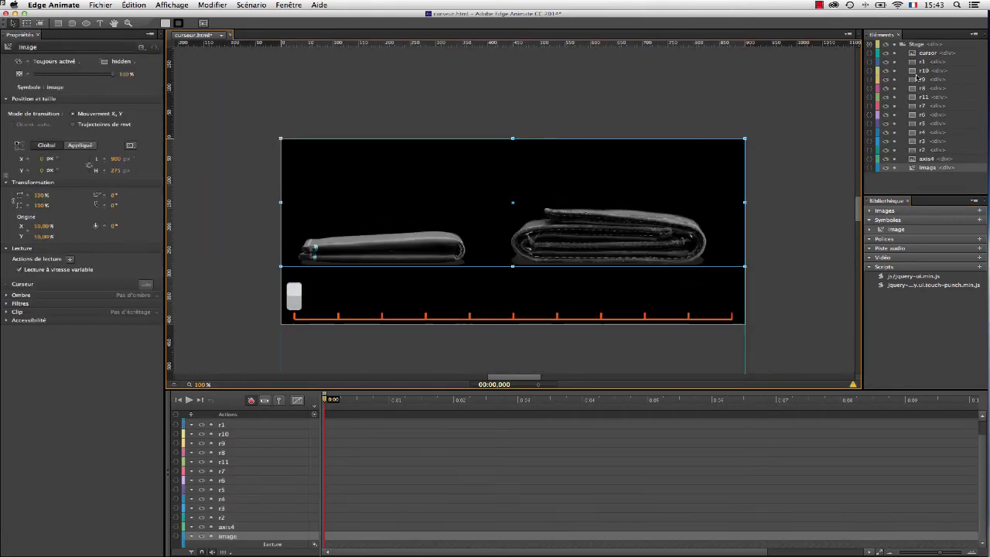
click(870, 46)
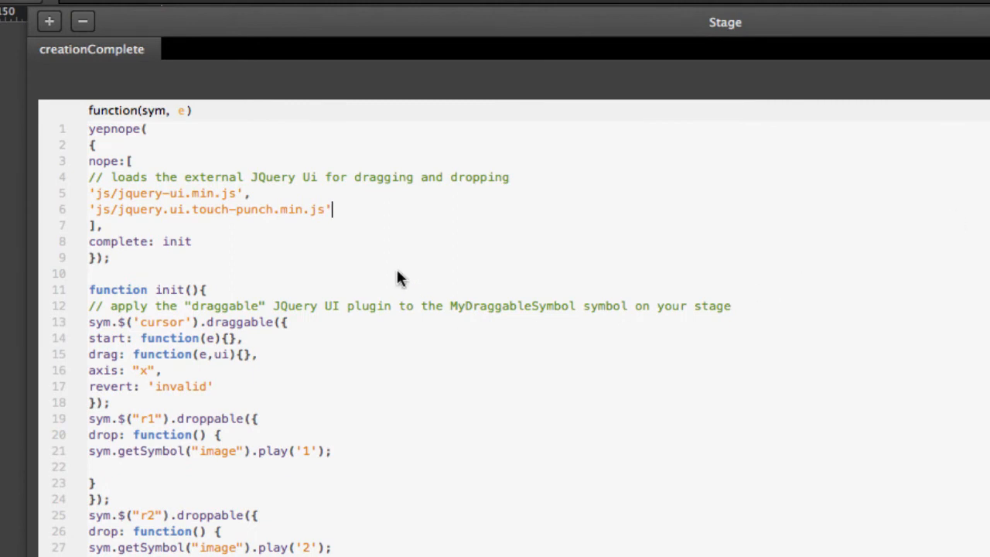
click(88, 139)
key(Delete)
drag(88, 130, 144, 144)
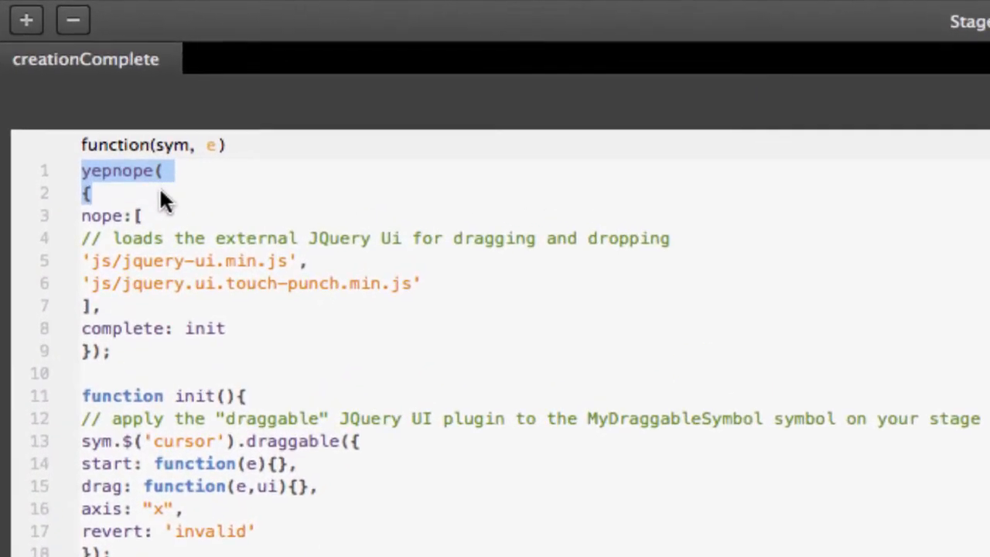
drag(161, 193, 181, 350)
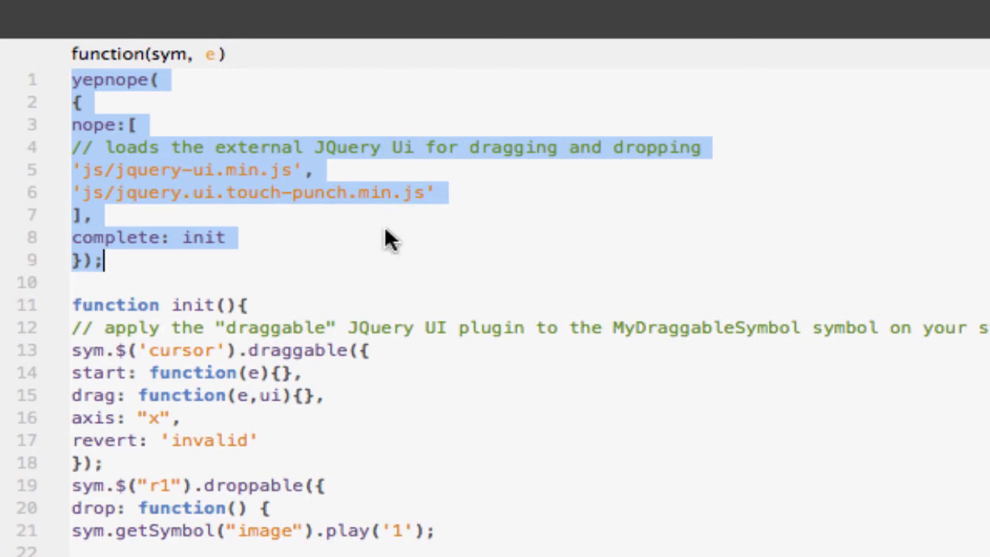
Step: Examine the init function's draggable call on 'cursor' and its start, drag, axis and revert options
click(71, 307)
drag(69, 305, 495, 542)
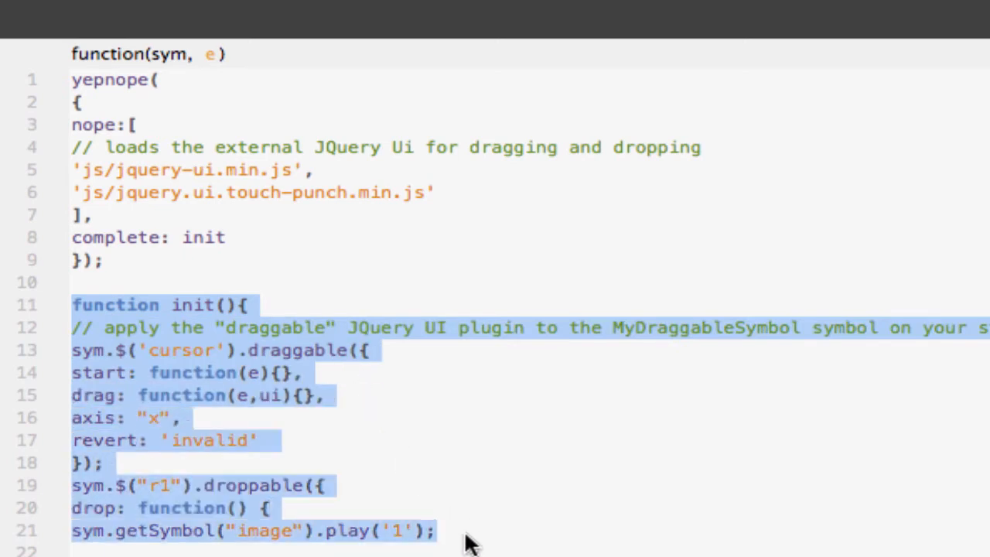
click(132, 364)
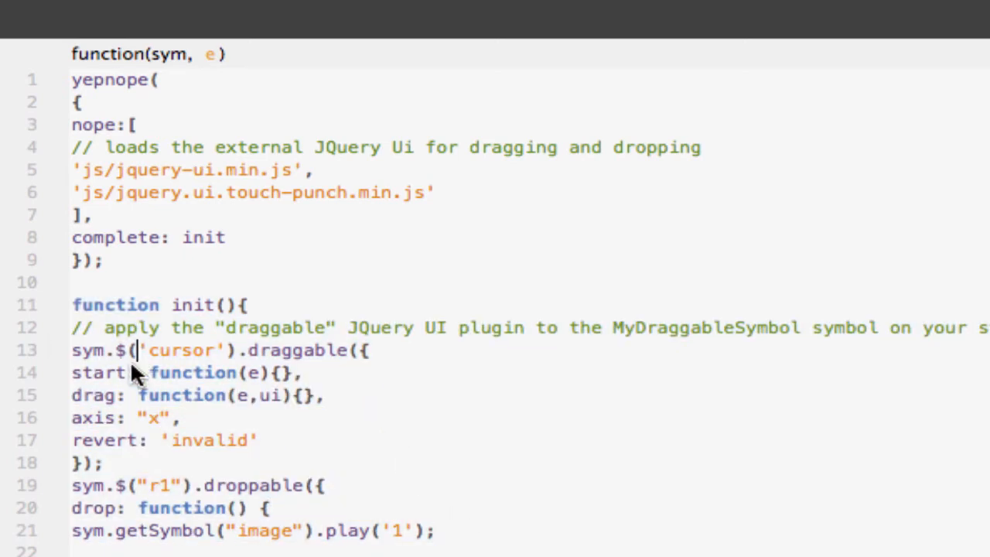
triple_click(67, 353)
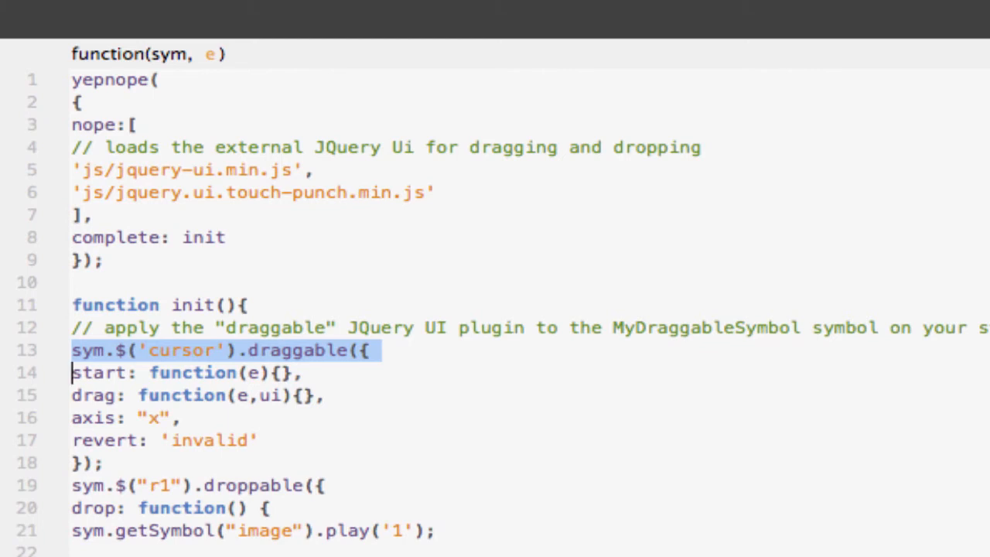
click(169, 355)
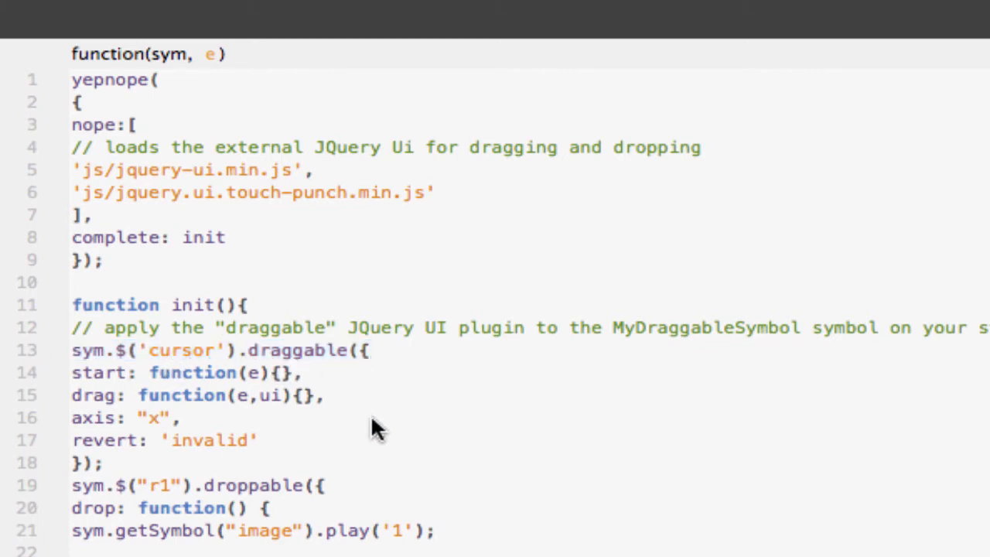
triple_click(67, 372)
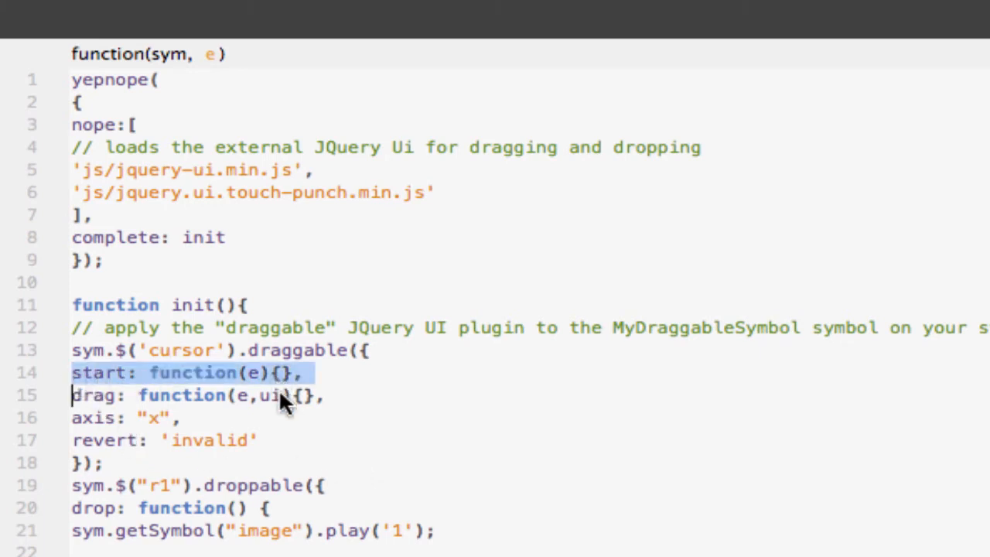
drag(75, 398, 400, 408)
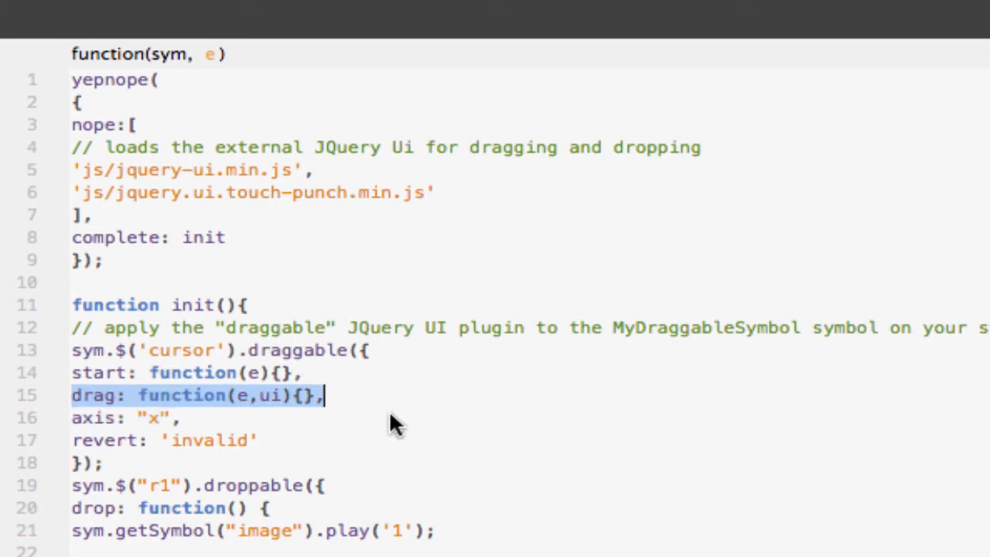
click(70, 418)
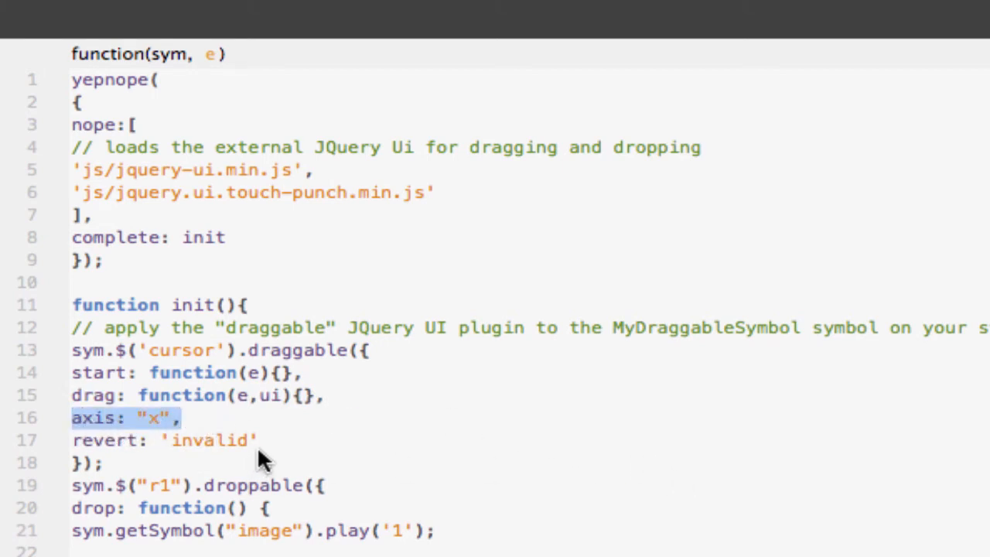
drag(259, 444, 14, 447)
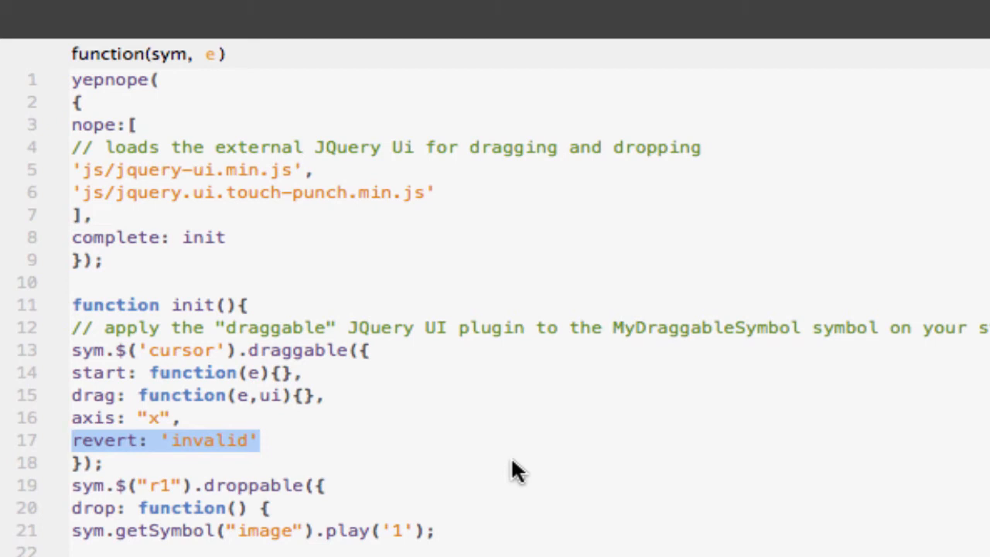
Step: Examine the r1 droppable block that plays the image symbol from '1', and close the code editor
click(368, 485)
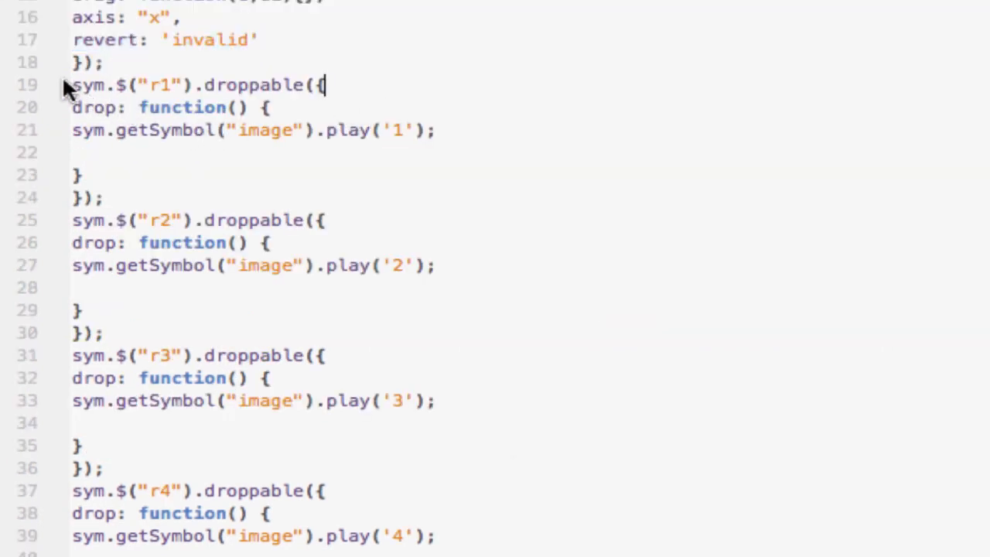
drag(71, 85, 411, 172)
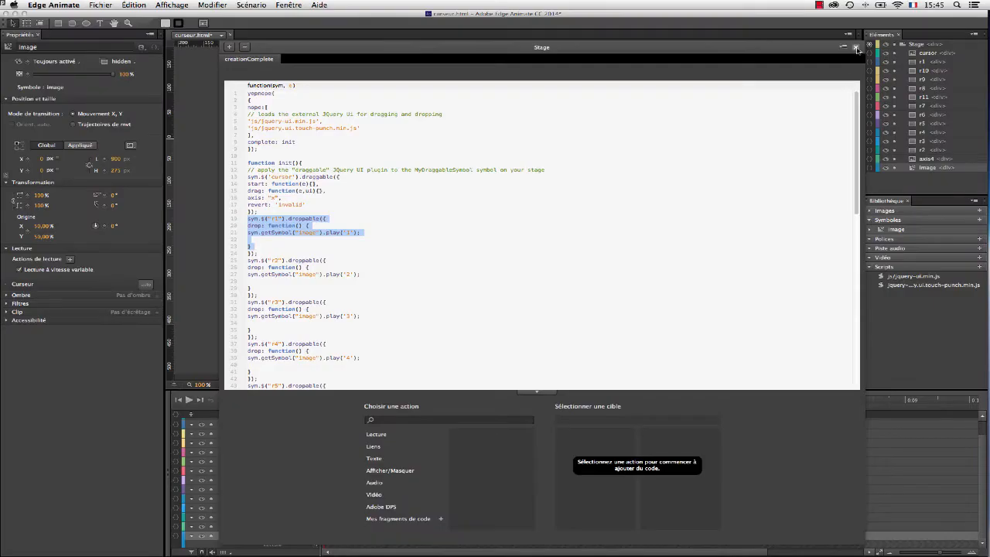
click(856, 48)
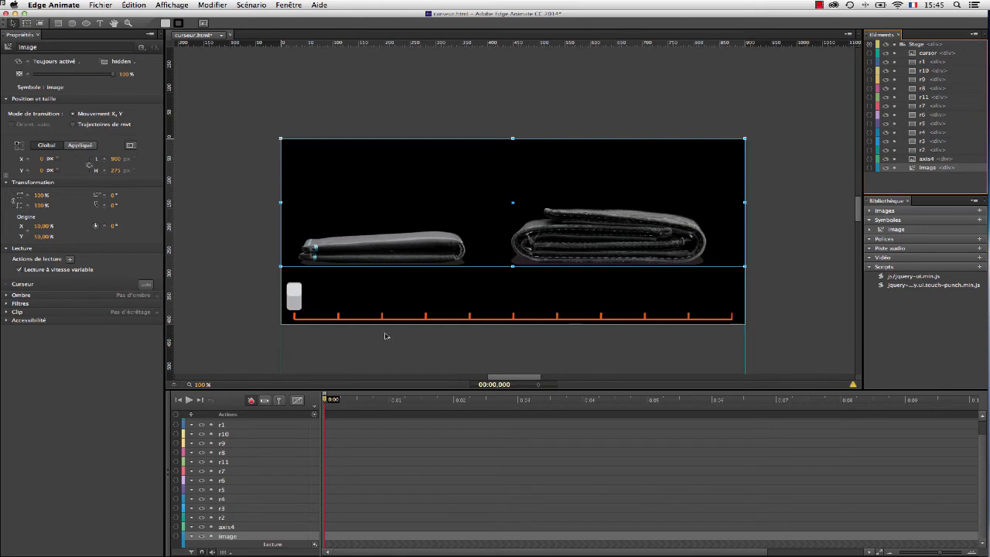
Step: Inspect the transparent drop zones r2, r3 and r4 above the axis, and the cursor element
click(336, 299)
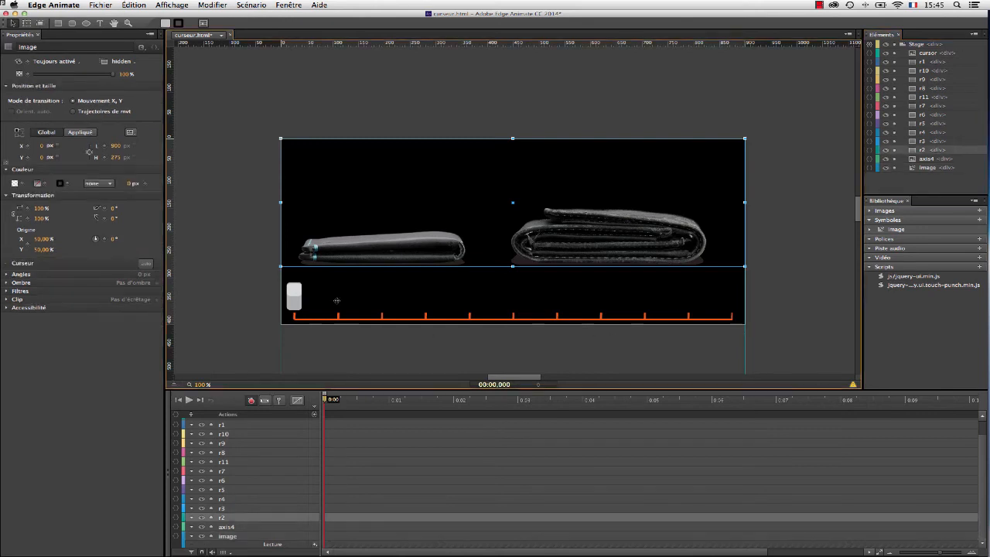
click(380, 293)
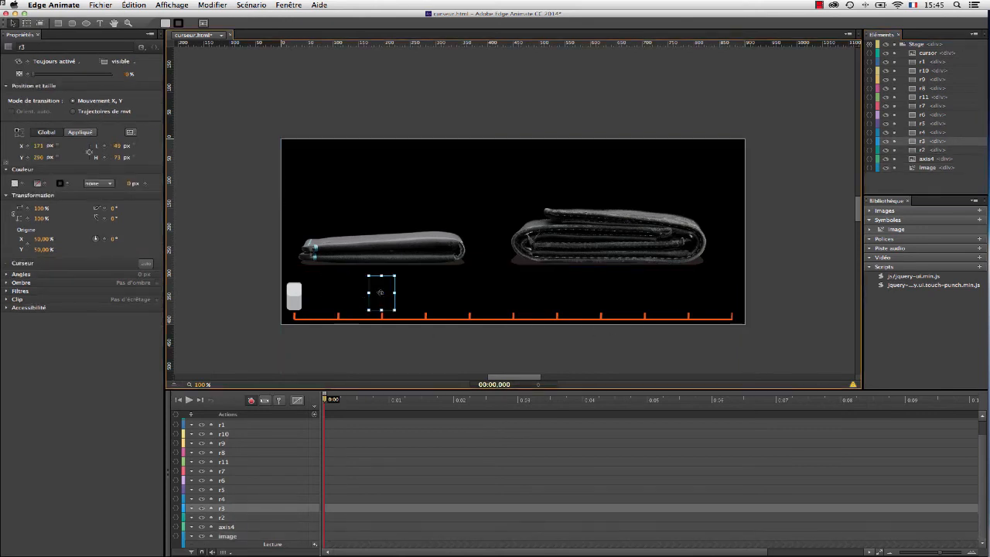
click(430, 292)
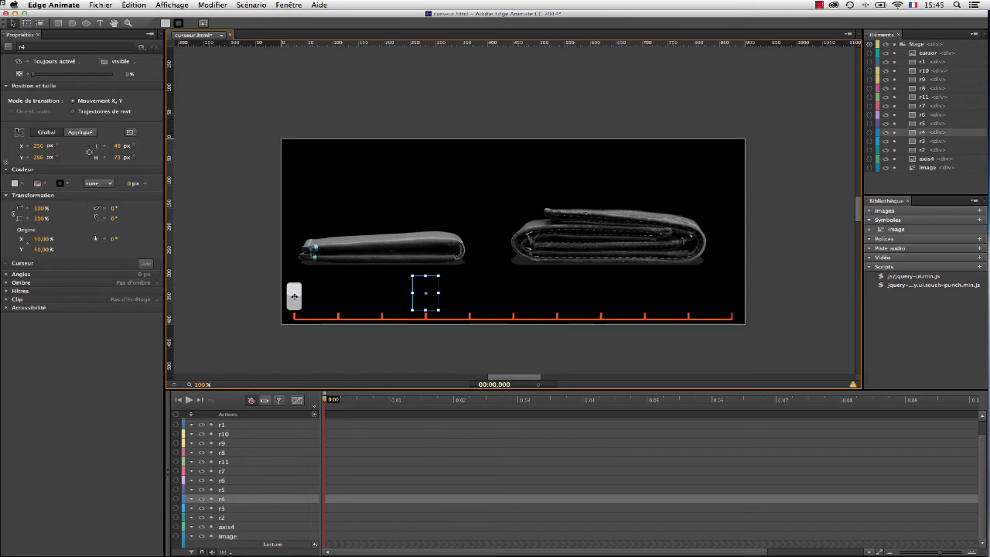
click(294, 296)
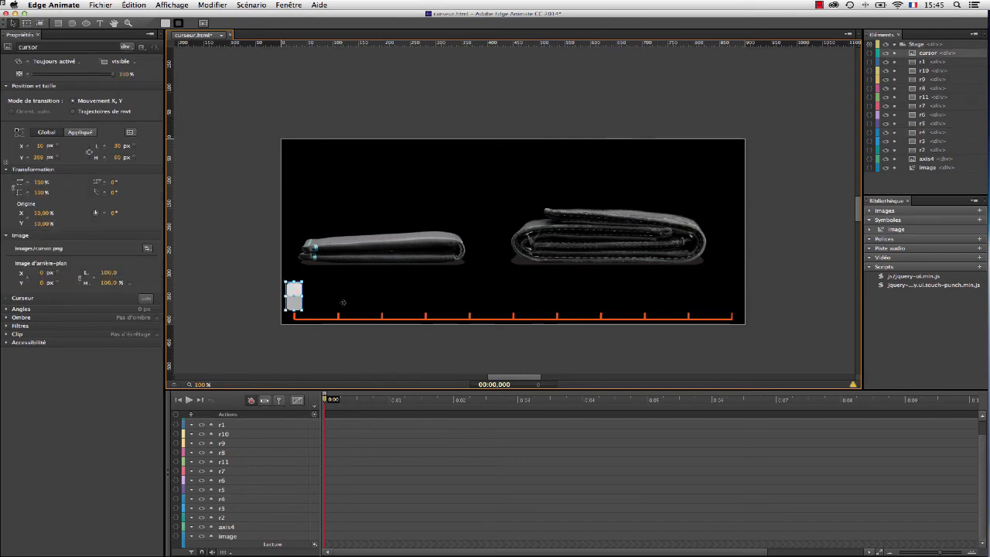
click(306, 297)
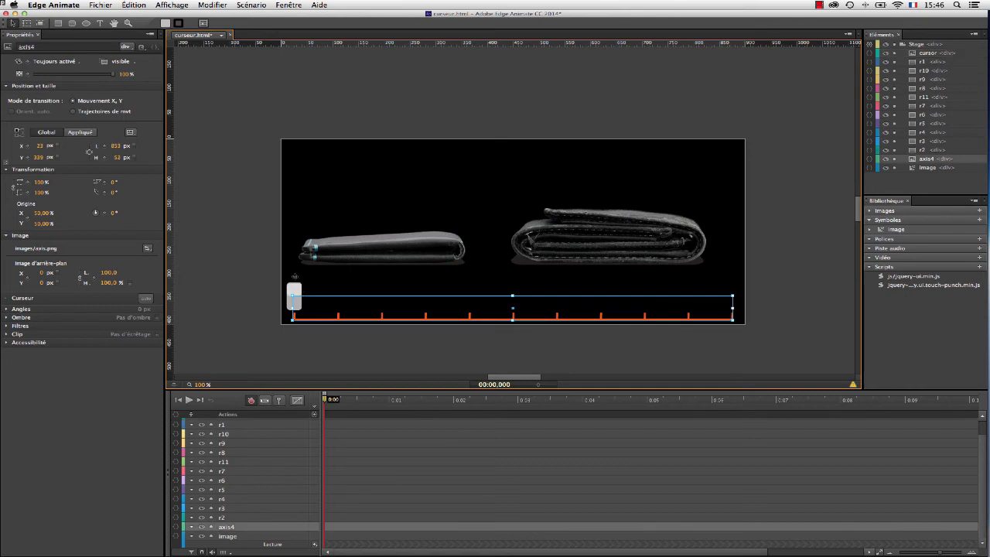
Step: Select the drop zones r1 through r11 one after another along the axis to check their placement
click(293, 276)
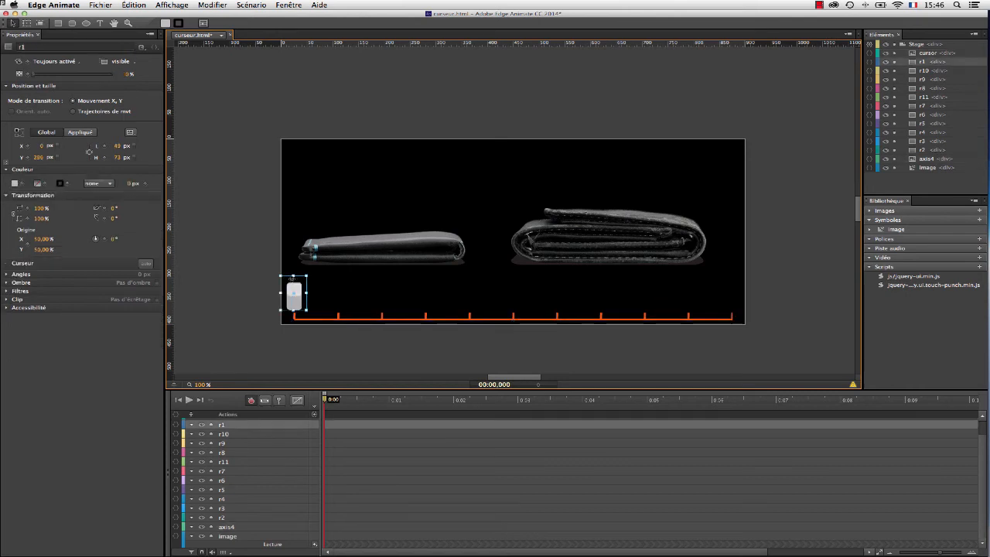
click(335, 294)
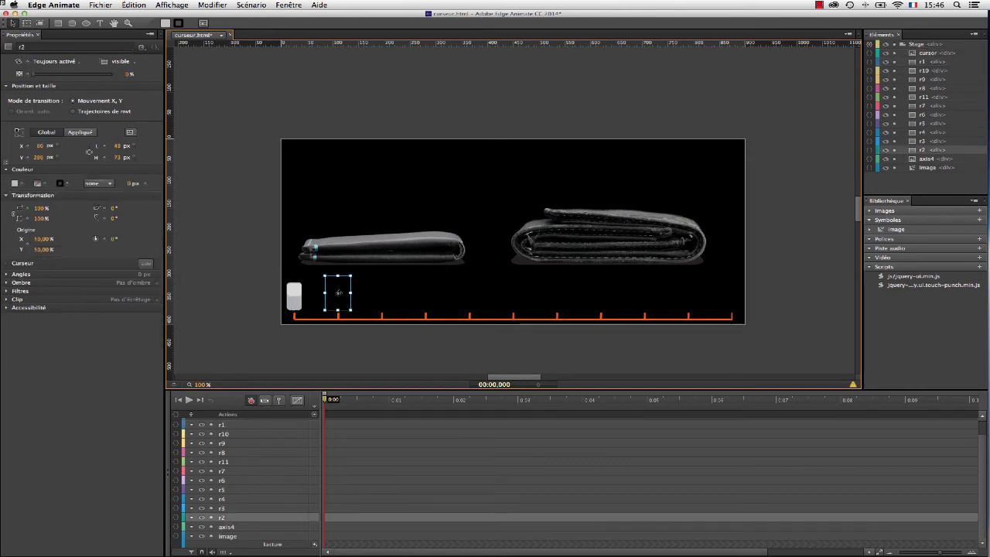
click(379, 298)
click(427, 298)
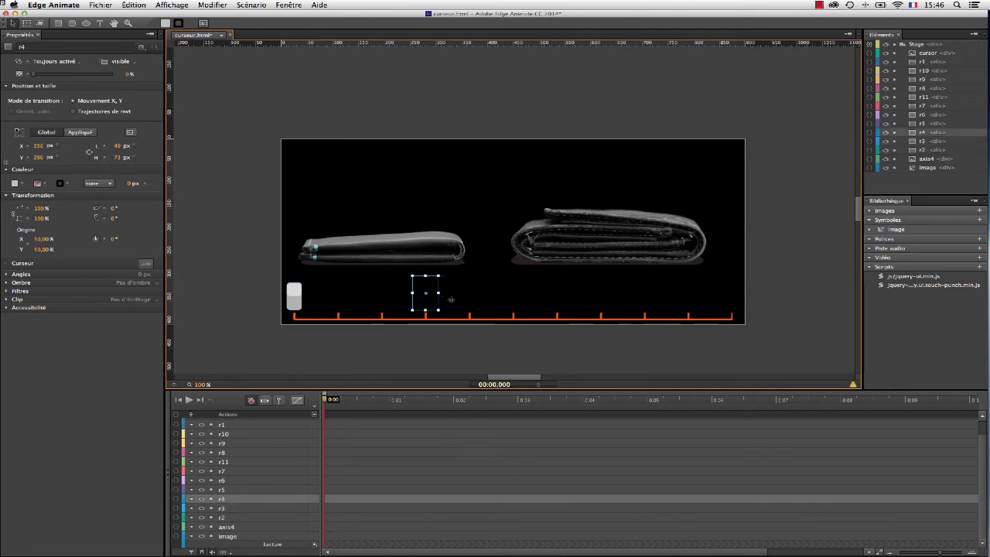
click(463, 300)
click(514, 299)
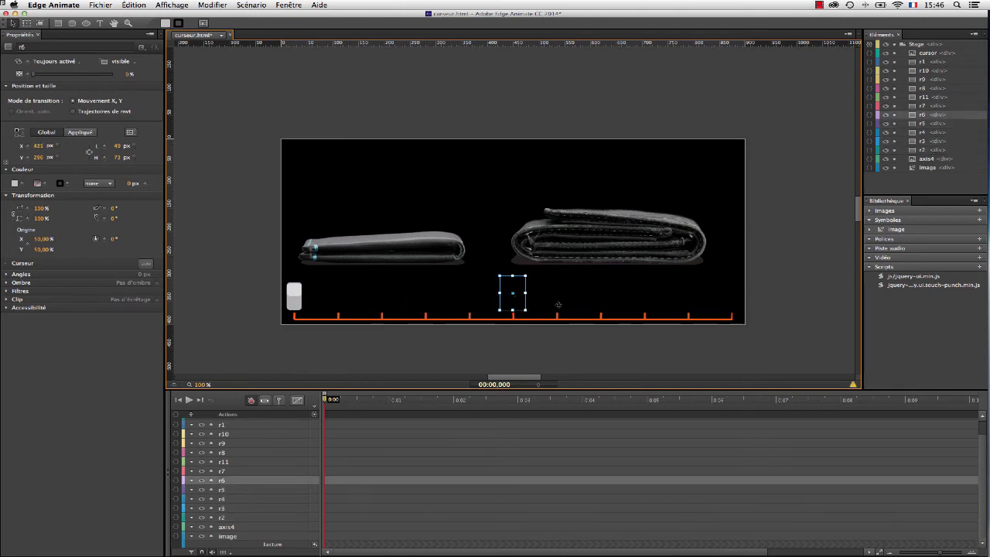
click(559, 305)
click(600, 300)
click(645, 301)
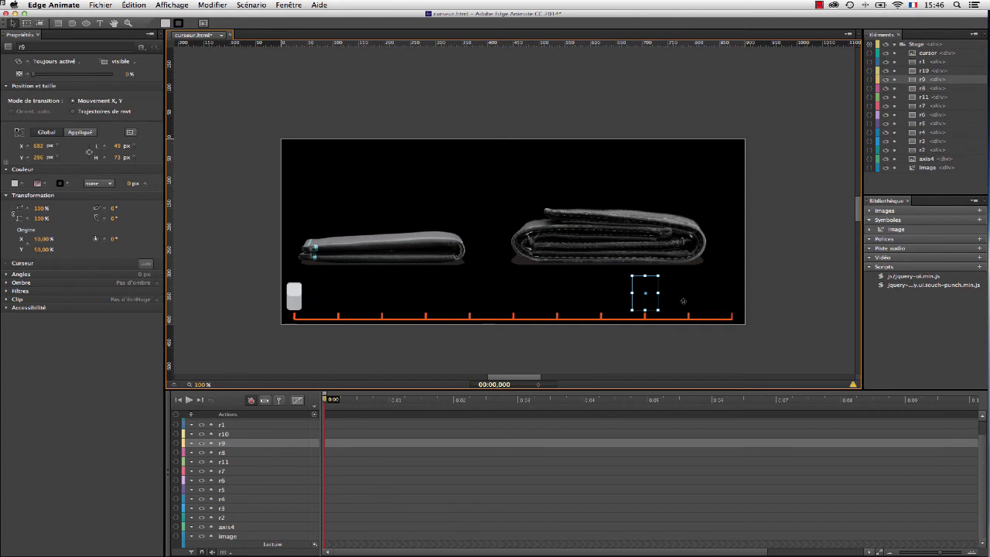
click(684, 300)
click(731, 300)
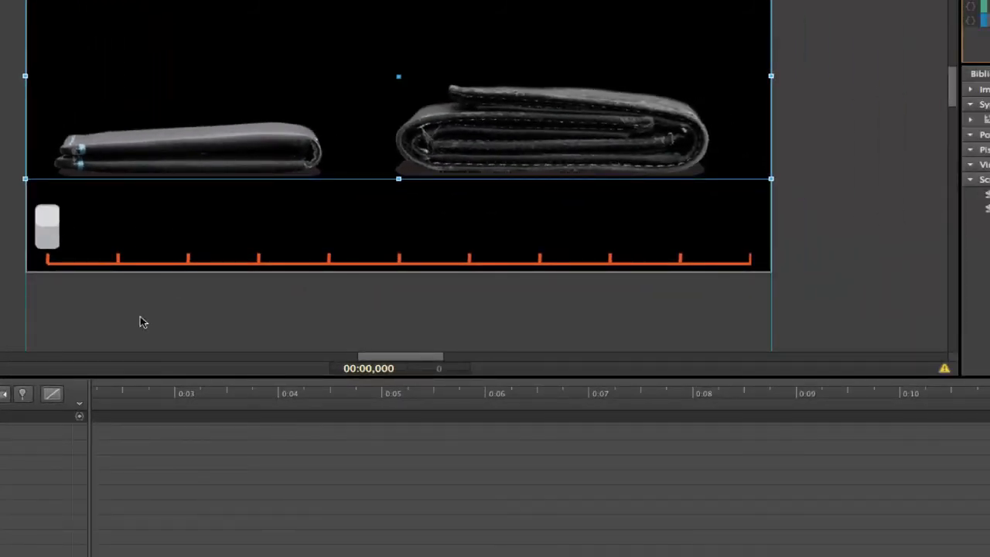
Step: Check the image symbol at 2 s on its timeline, and preview the composition in the browser
click(351, 100)
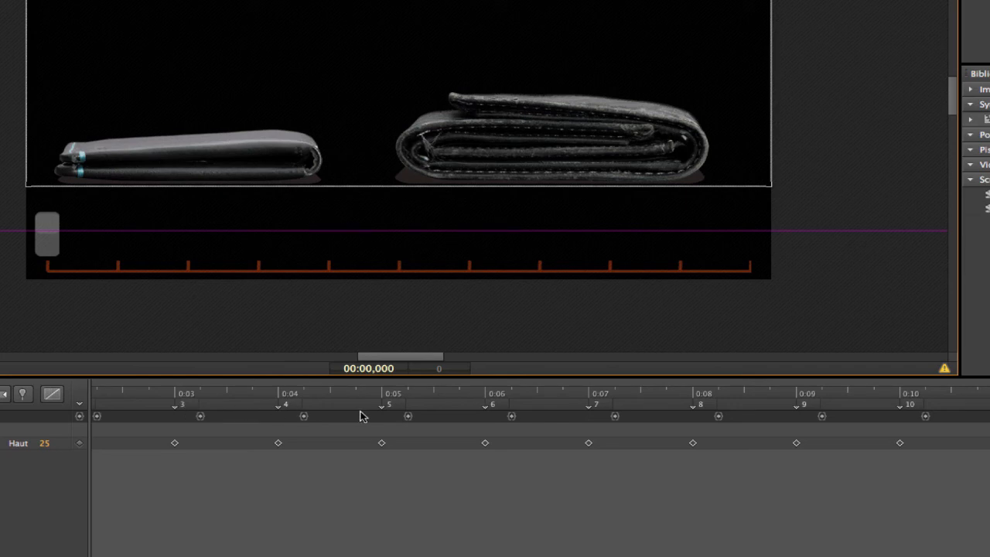
click(453, 431)
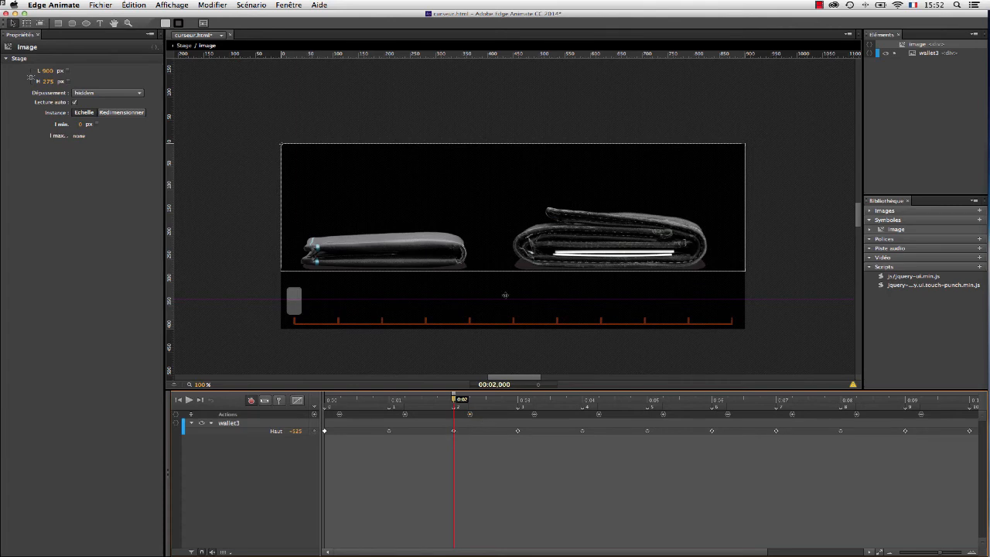
click(99, 9)
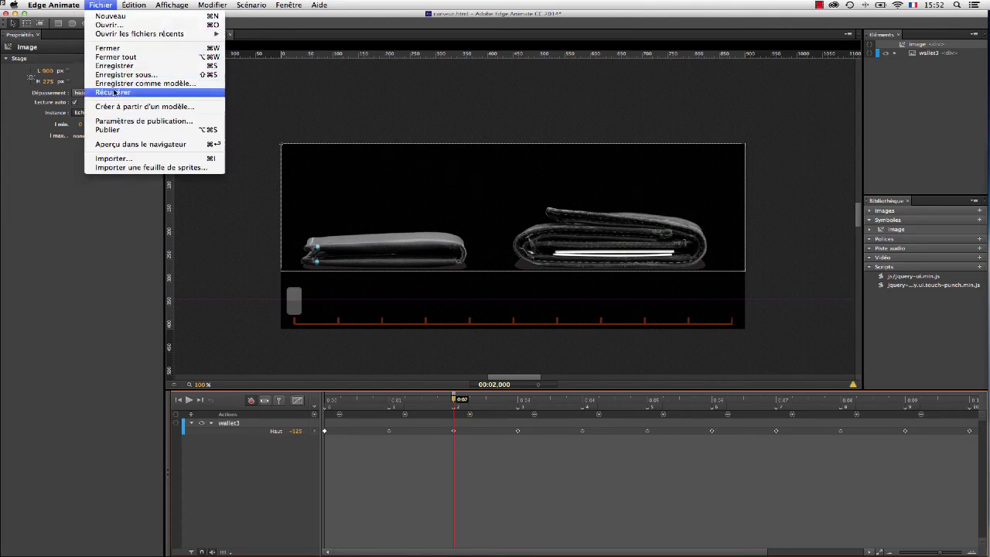
click(121, 147)
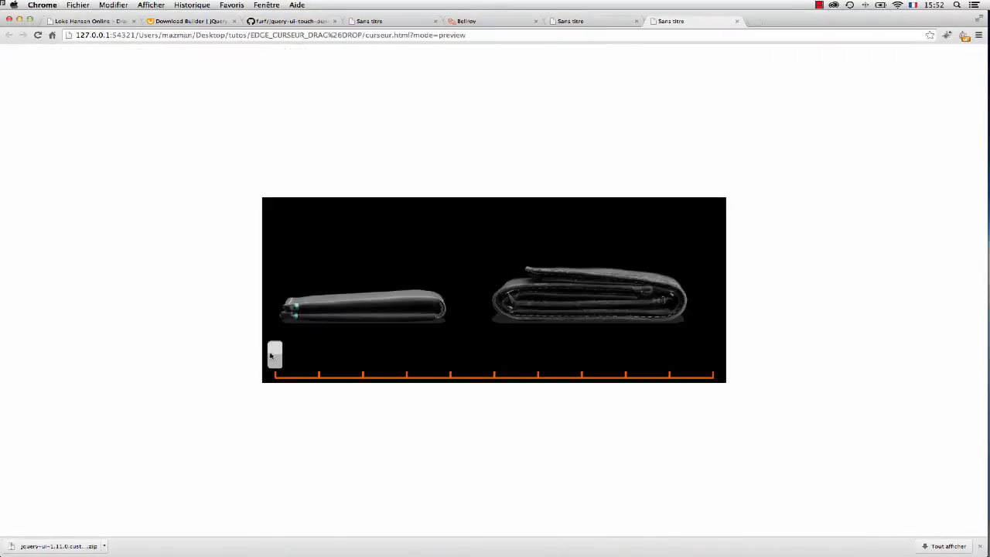
Step: Test the draggable cursor at the start of the axis in the browser preview
mouse_move(273, 355)
mouse_down()
mouse_move(358, 357)
mouse_move(262, 360)
mouse_move(290, 356)
mouse_move(274, 360)
mouse_up()
Step: Examine the "Edge Animate – Slider with Click" blog post and its slider code, and return to the wallet preview
click(104, 24)
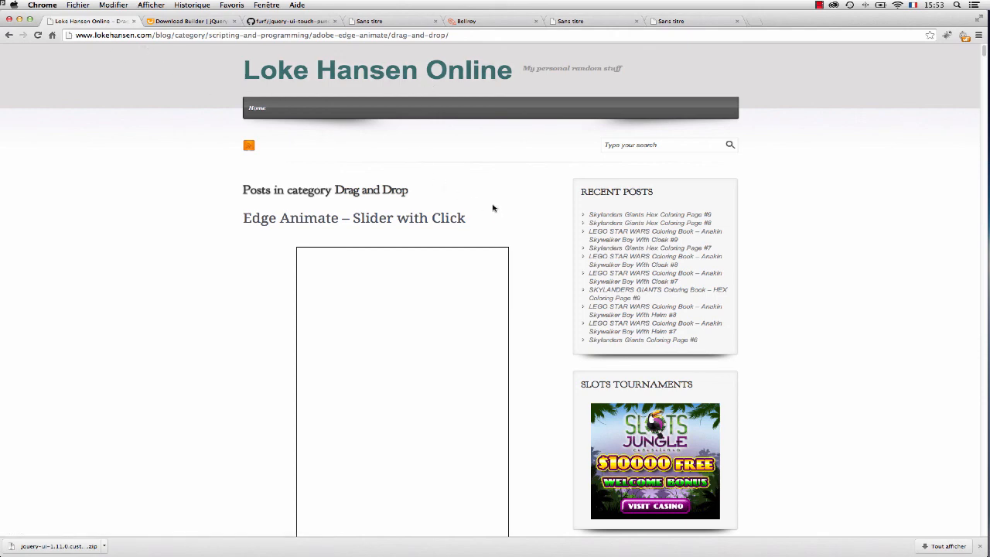
scroll(553, 220, down, 5)
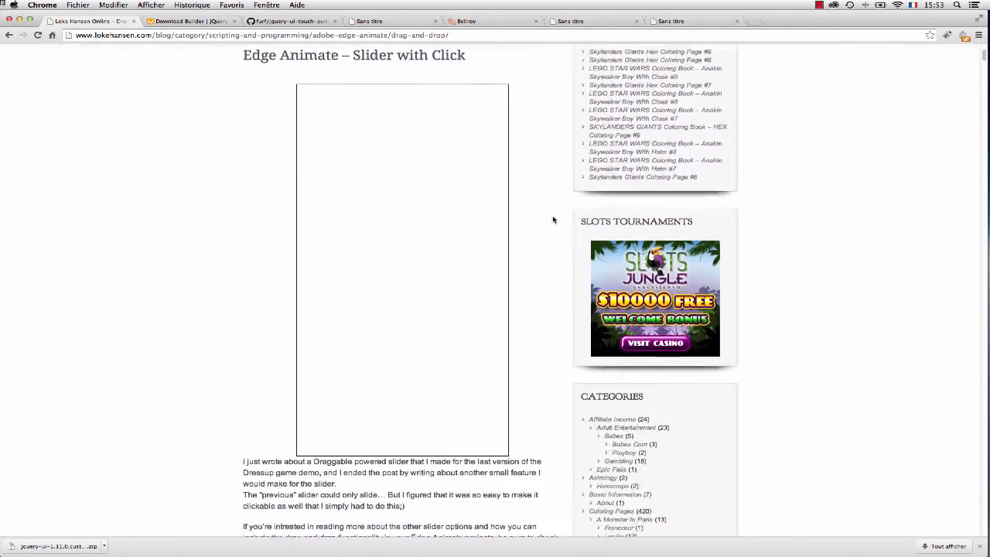
scroll(553, 219, up, 5)
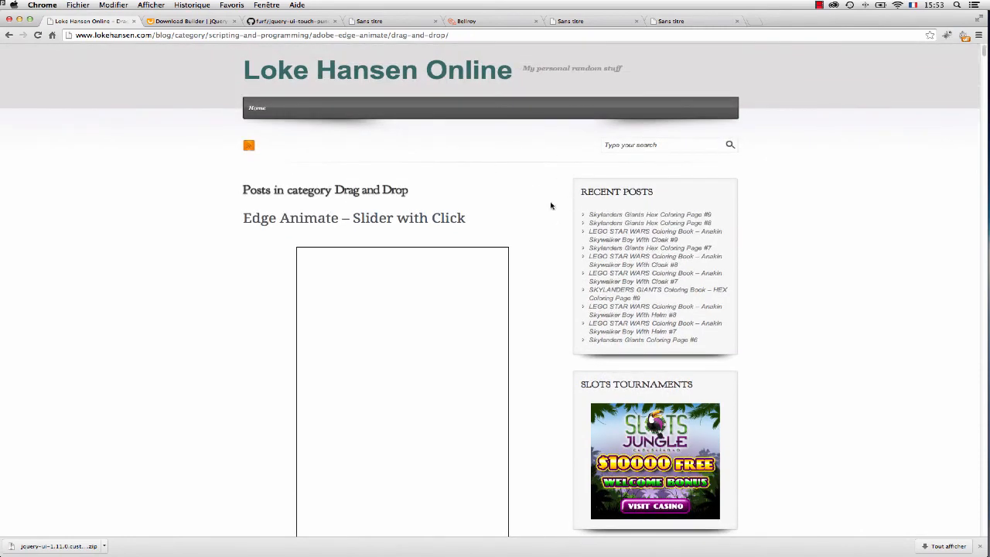
scroll(550, 204, down, 8)
scroll(550, 205, down, 4)
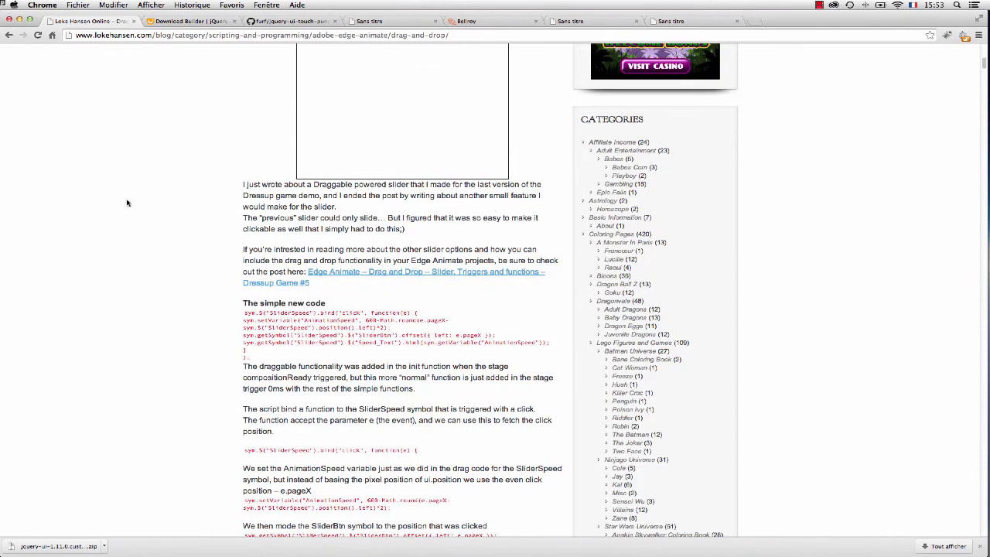
scroll(127, 202, down, 6)
scroll(128, 203, down, 2)
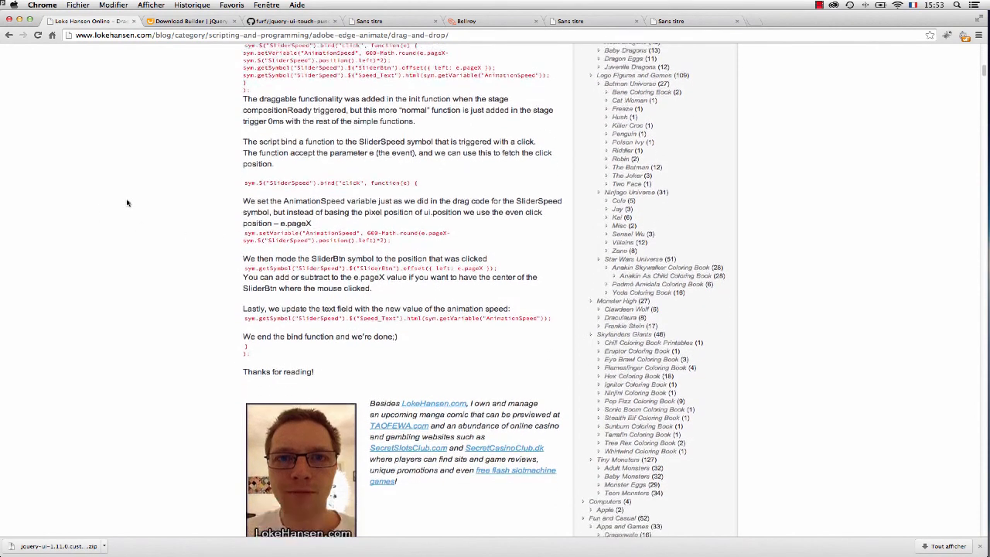
scroll(128, 202, up, 4)
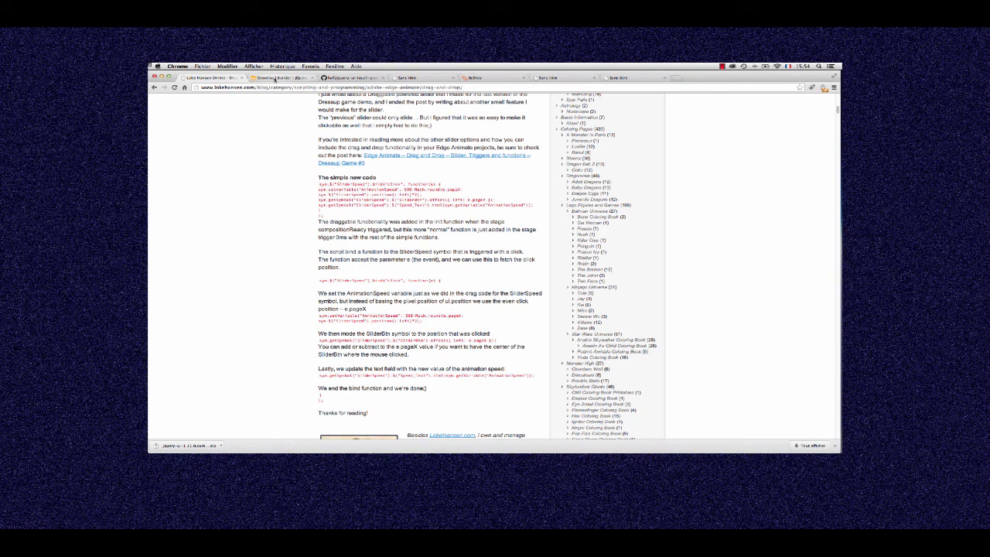
click(417, 78)
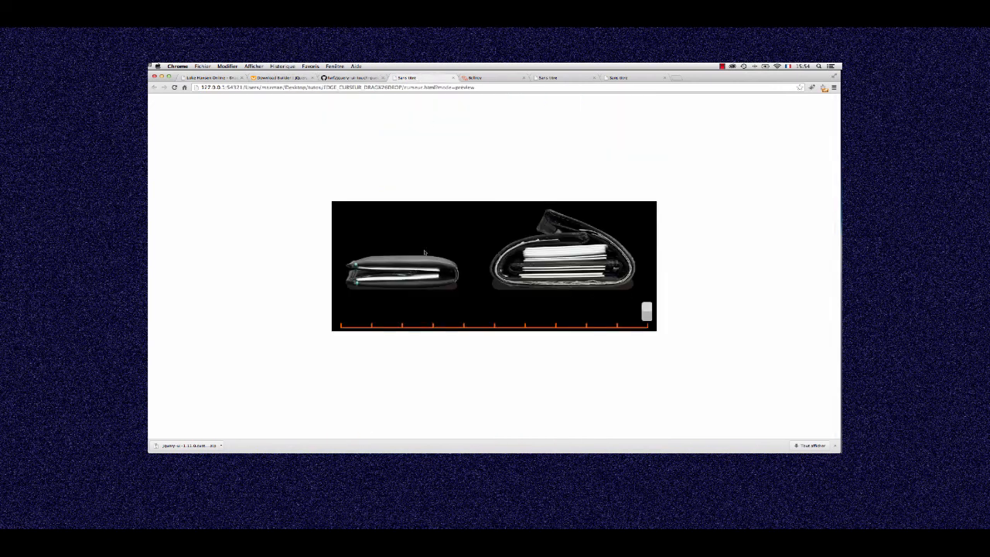